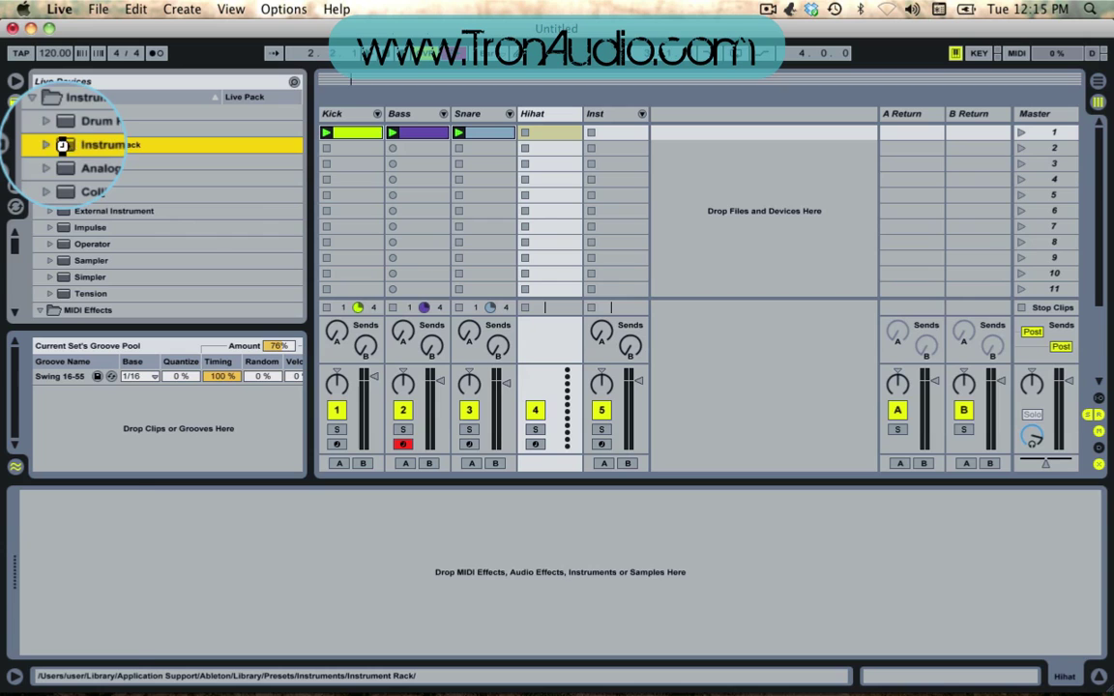
Step: Load an Operator on the Hihat track, group it inside an Instrument Rack and show the rack's chain list
double_click(62, 247)
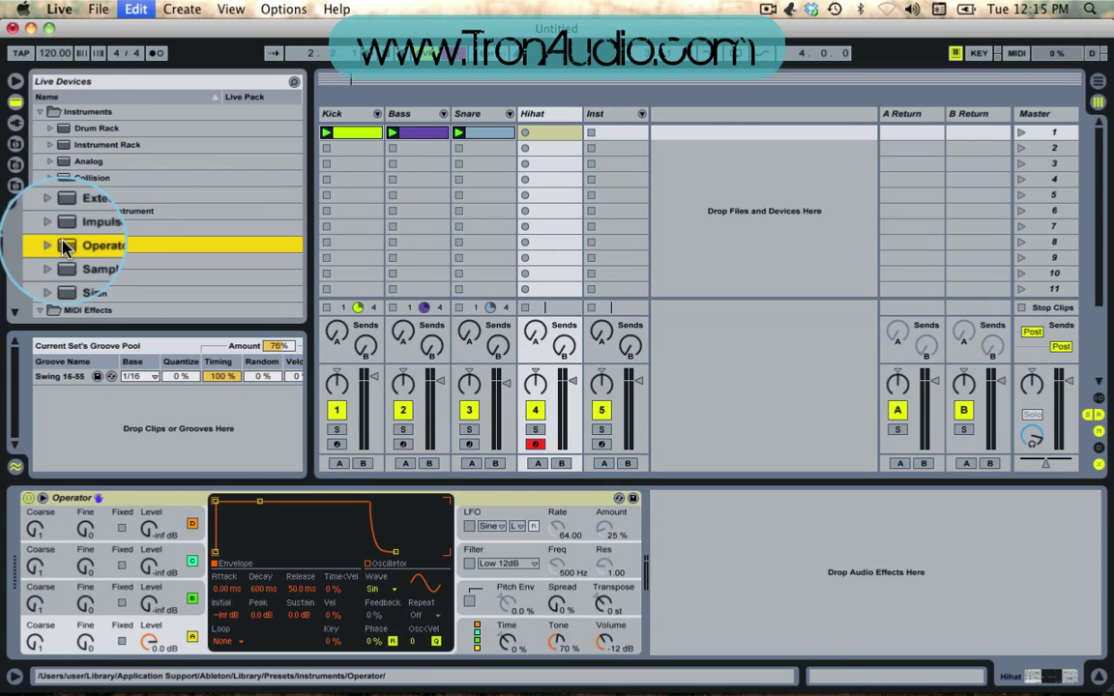
key("super+z")
left_click_drag(63, 245, 77, 578)
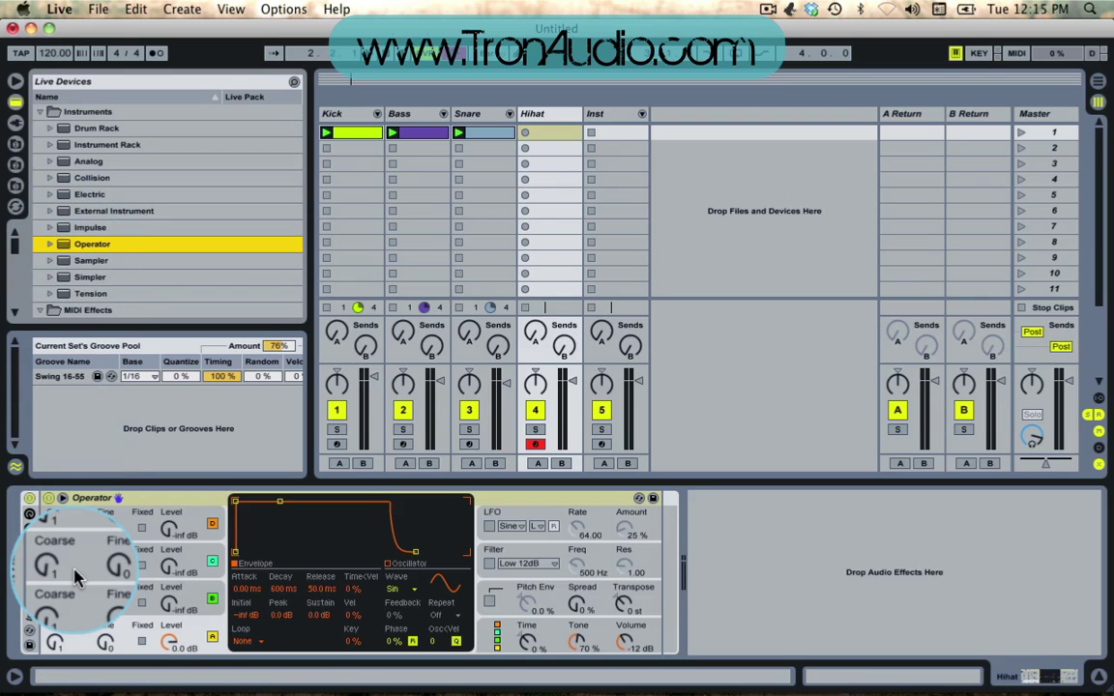
left_click(43, 531)
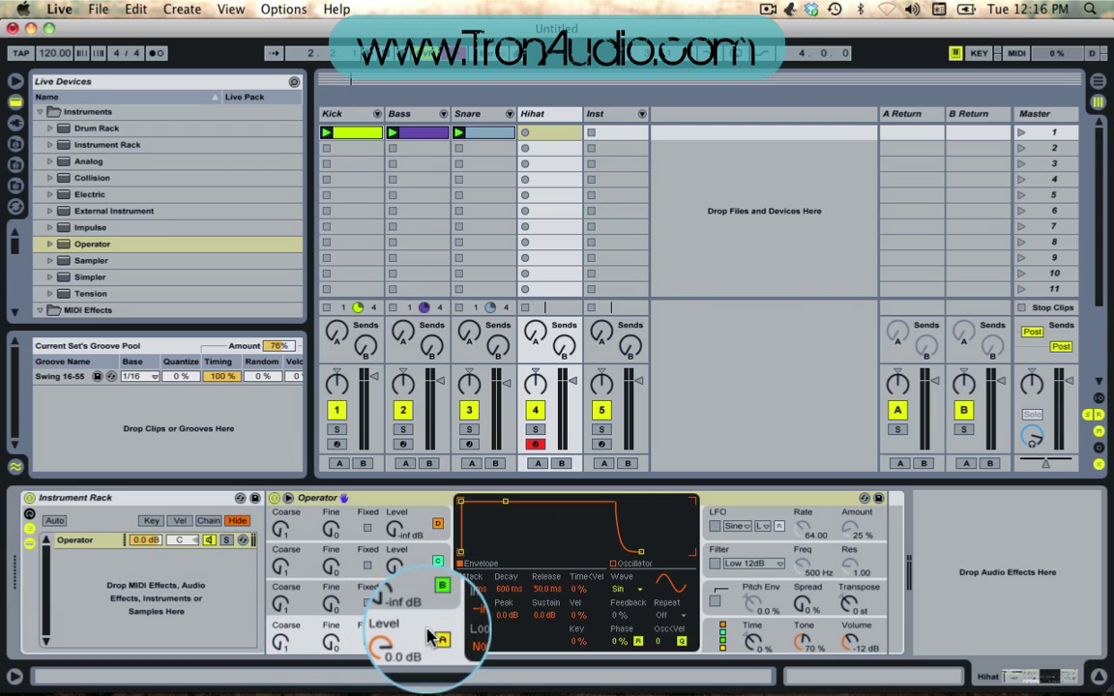
Step: Set oscillator A's waveform to Noise White and shape its envelope with a 216 ms decay and -inf dB sustain
left_click(624, 589)
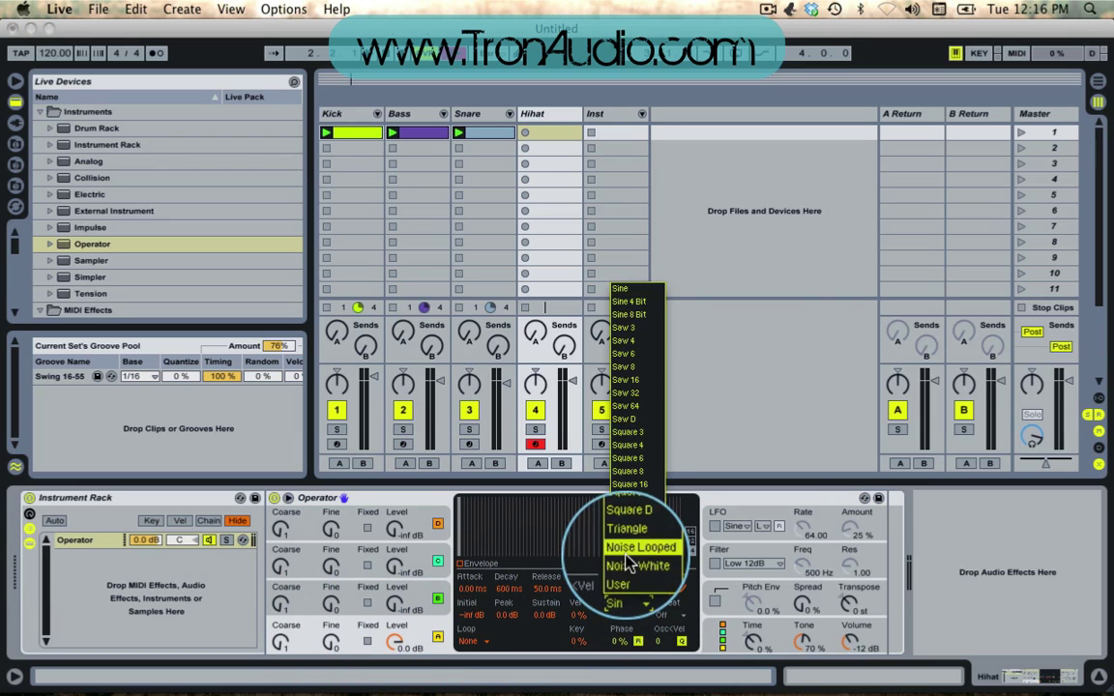
left_click(631, 566)
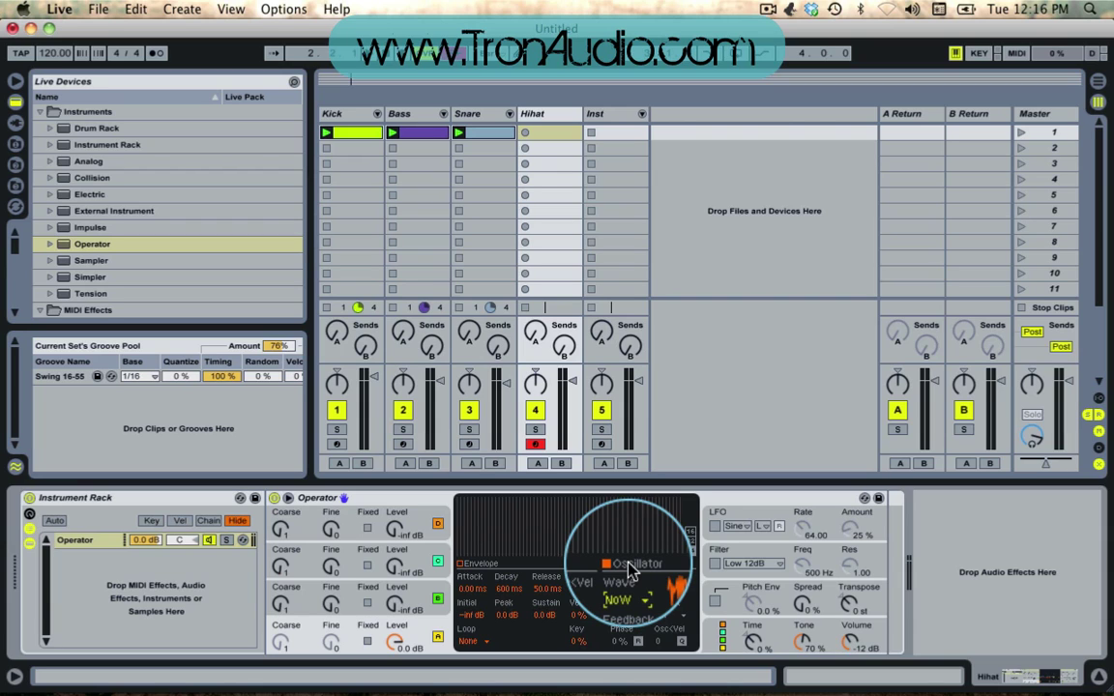
left_click(624, 595)
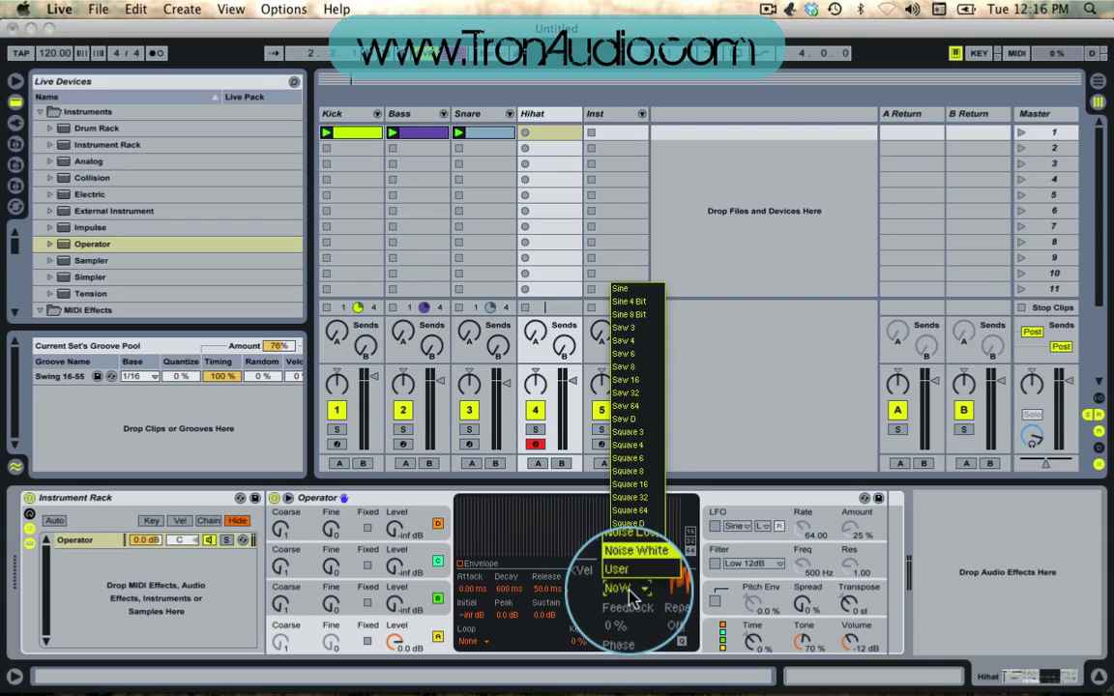
left_click(633, 567)
left_click(463, 564)
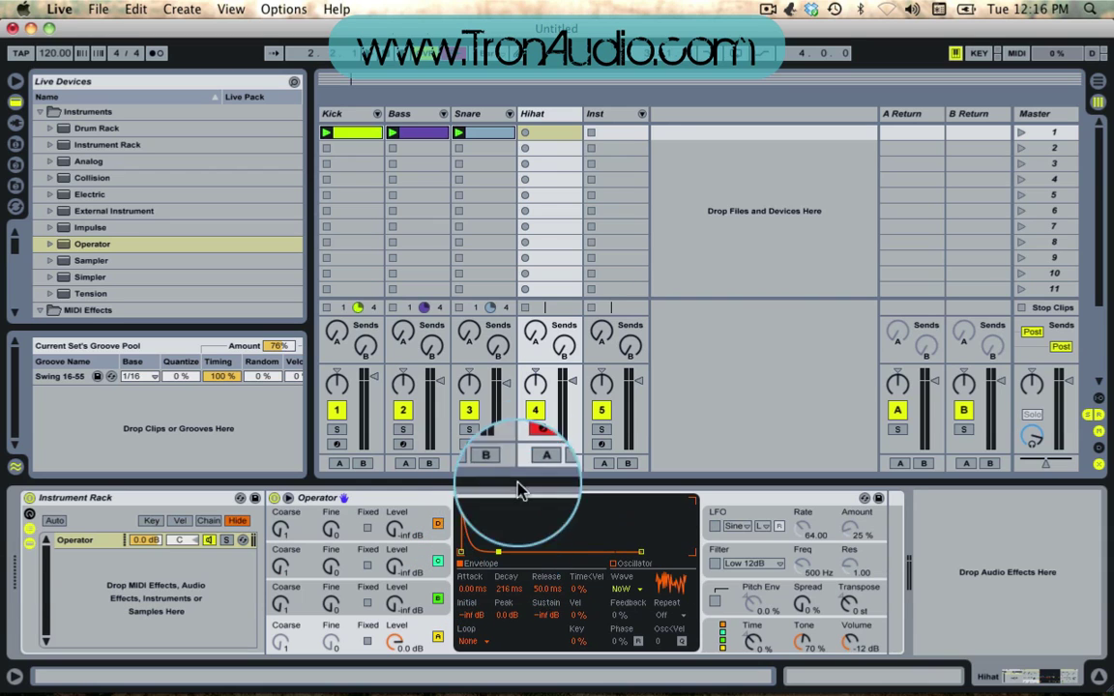
Step: Create a clip in the Hihat track's first slot and fill its one bar with C3 notes on every eighth
double_click(566, 136)
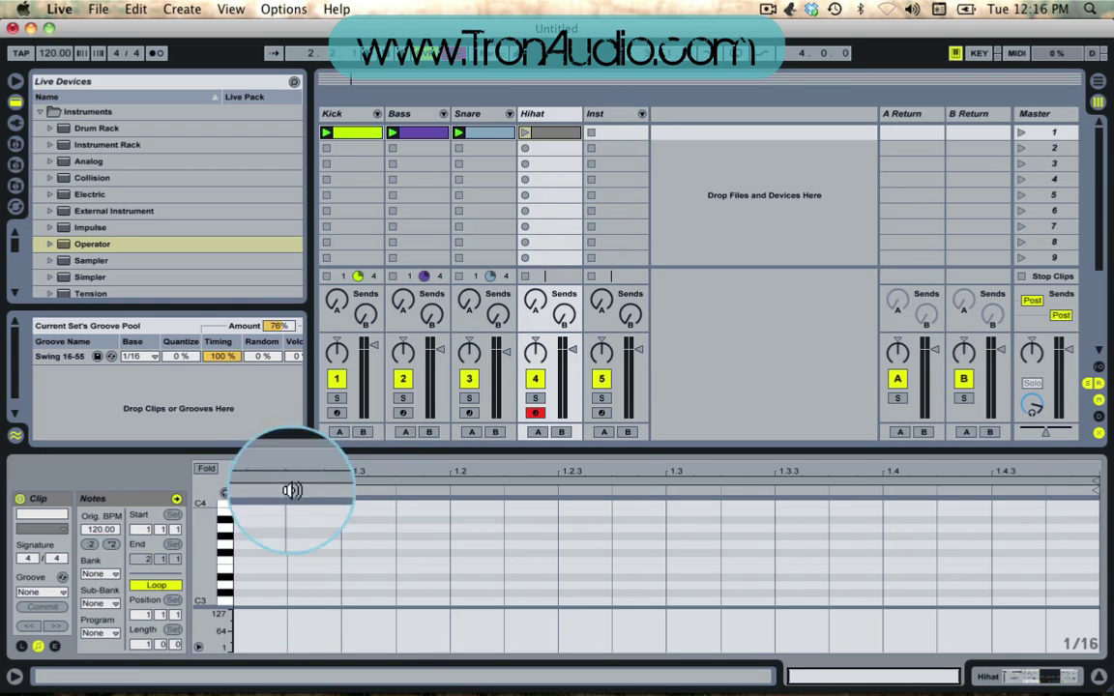
double_click(270, 602)
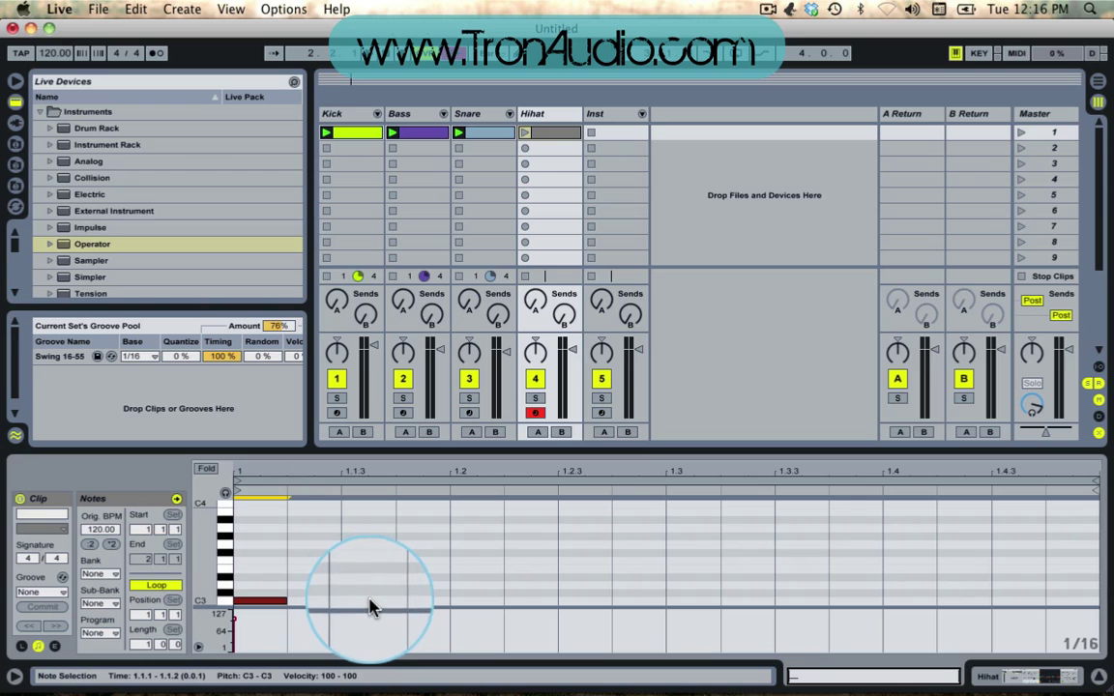
double_click(368, 601)
left_click_drag(465, 570, 261, 628)
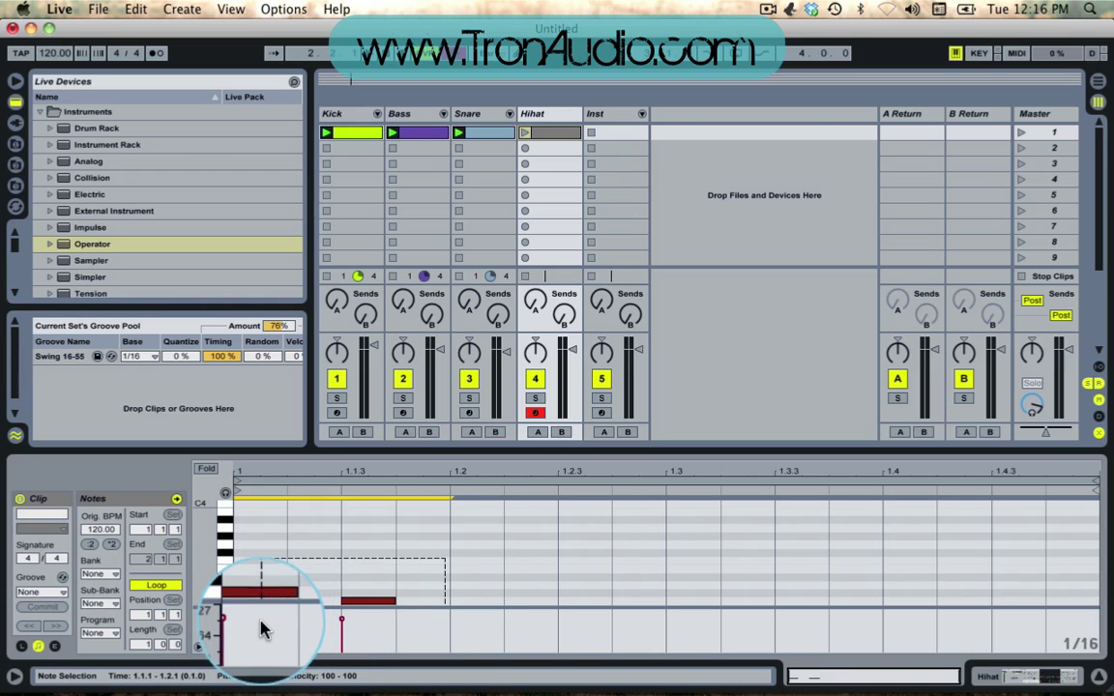
key("super+d")
key("super+d")
key("super+d")
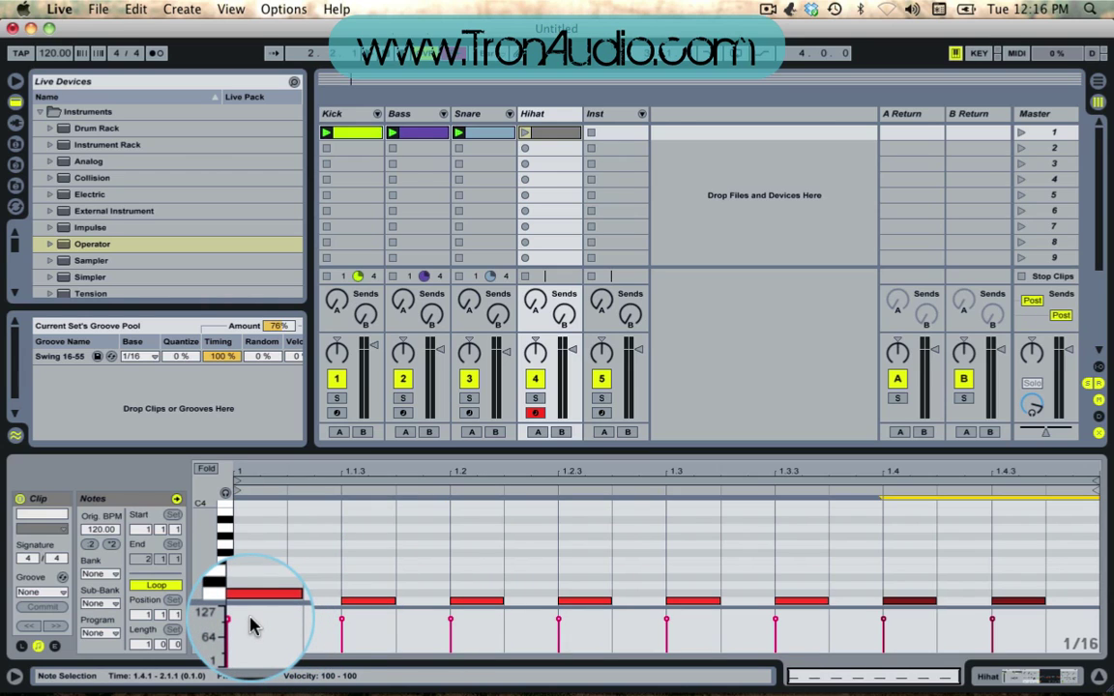
Step: Audition the hi-hat pattern and shorten oscillator A's envelope decay to 61.9 ms
left_click(519, 145)
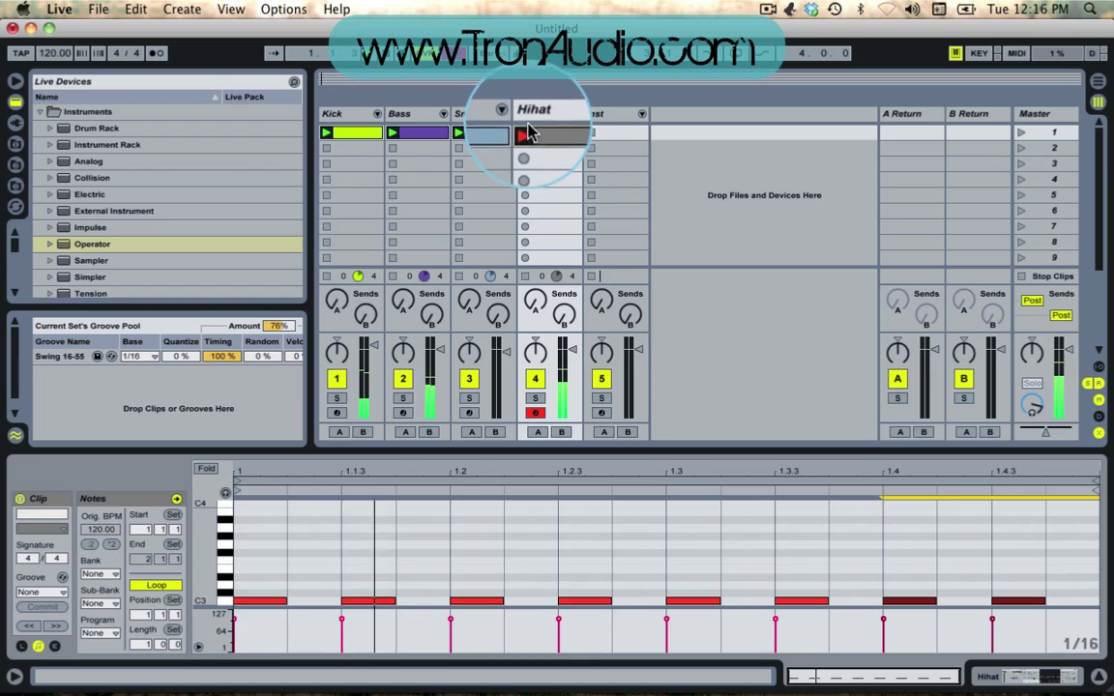
left_click(532, 114)
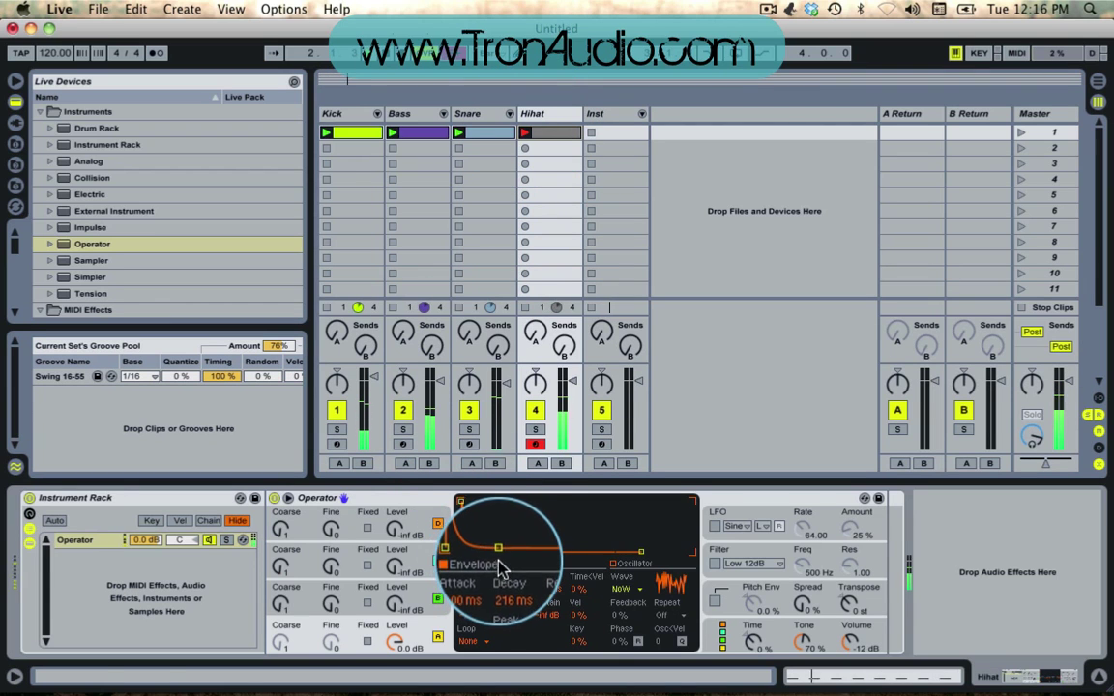
left_click_drag(500, 551, 489, 552)
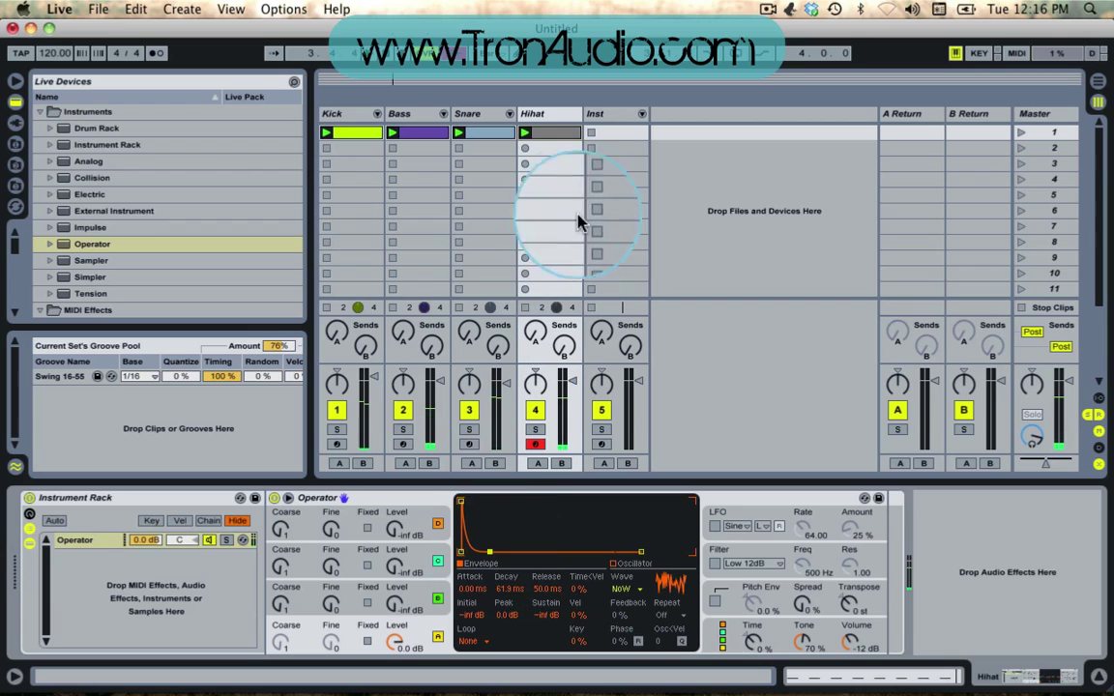
Step: Assign the Swing 16-55 groove to the Hihat clip
double_click(549, 133)
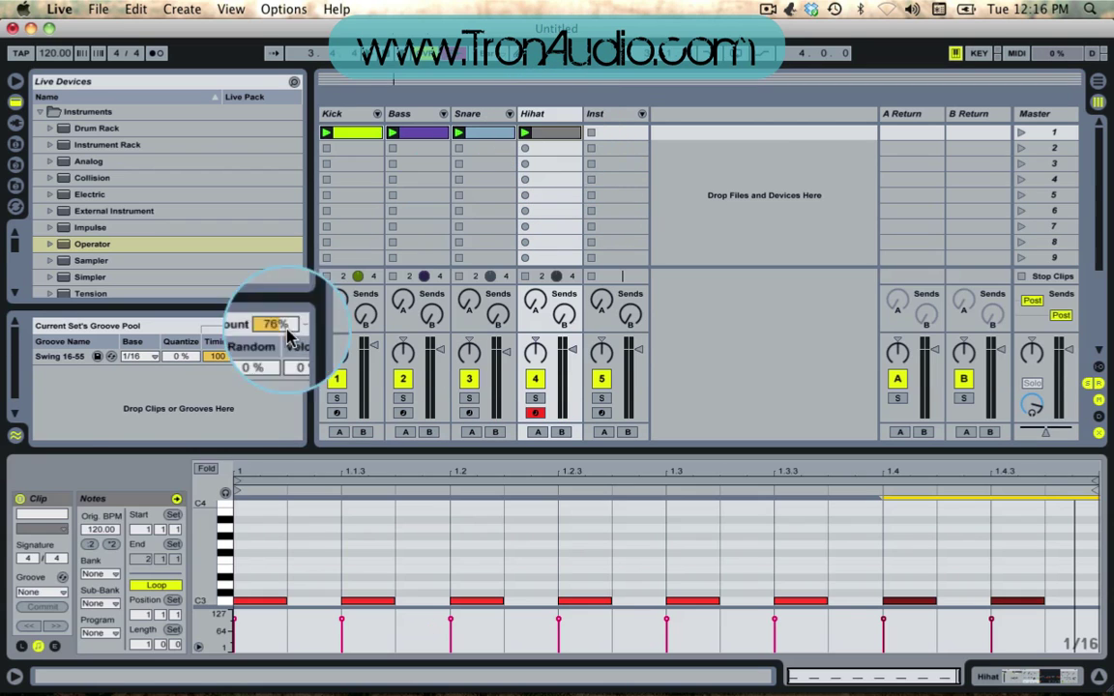
left_click(60, 591)
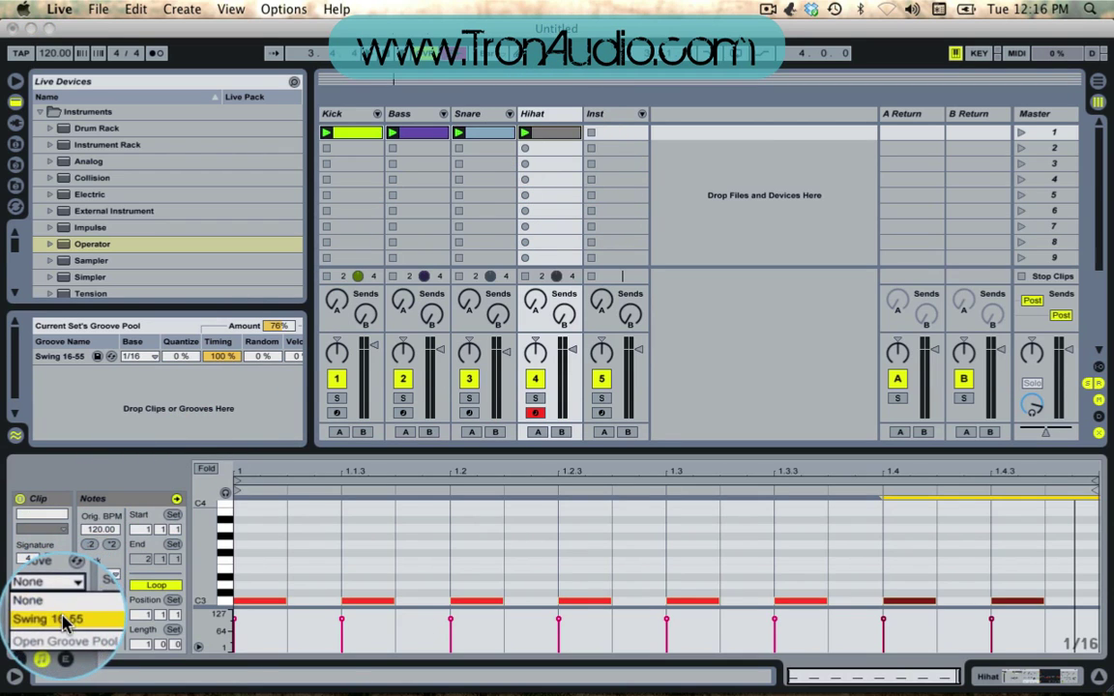
left_click(39, 617)
Step: Add C3 sixteenth notes at 1.1.2 and 1.1.4, setting velocities to 59 at 1.1.1, 38 at 1.1.2 and 30 at 1.1.4
double_click(318, 599)
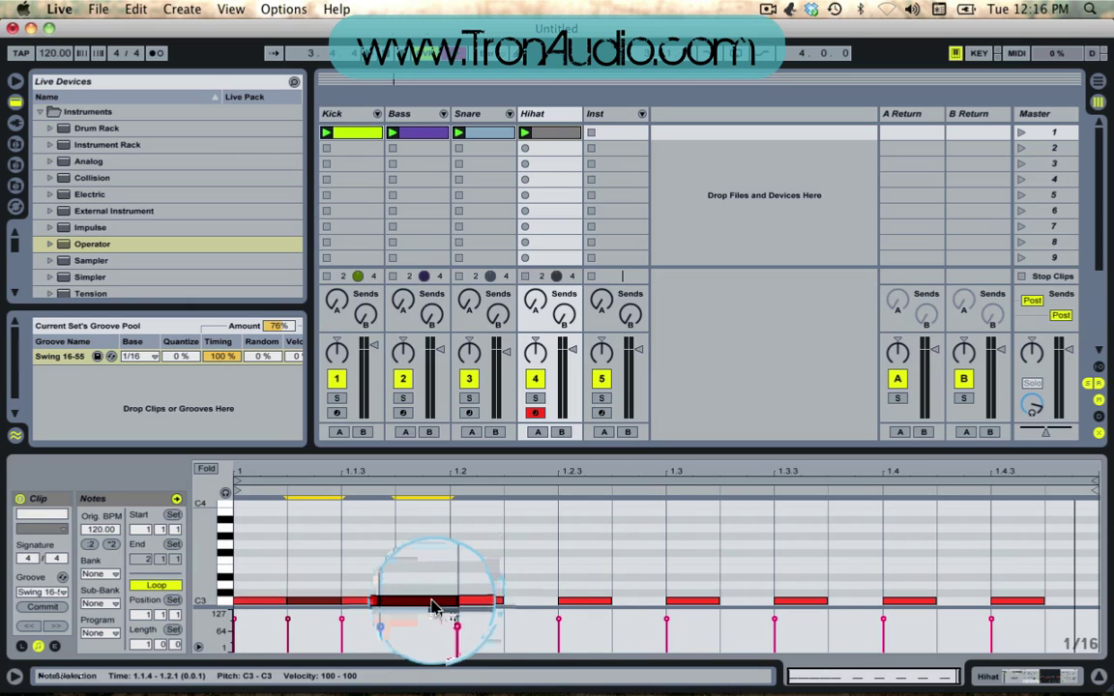
key("super+d")
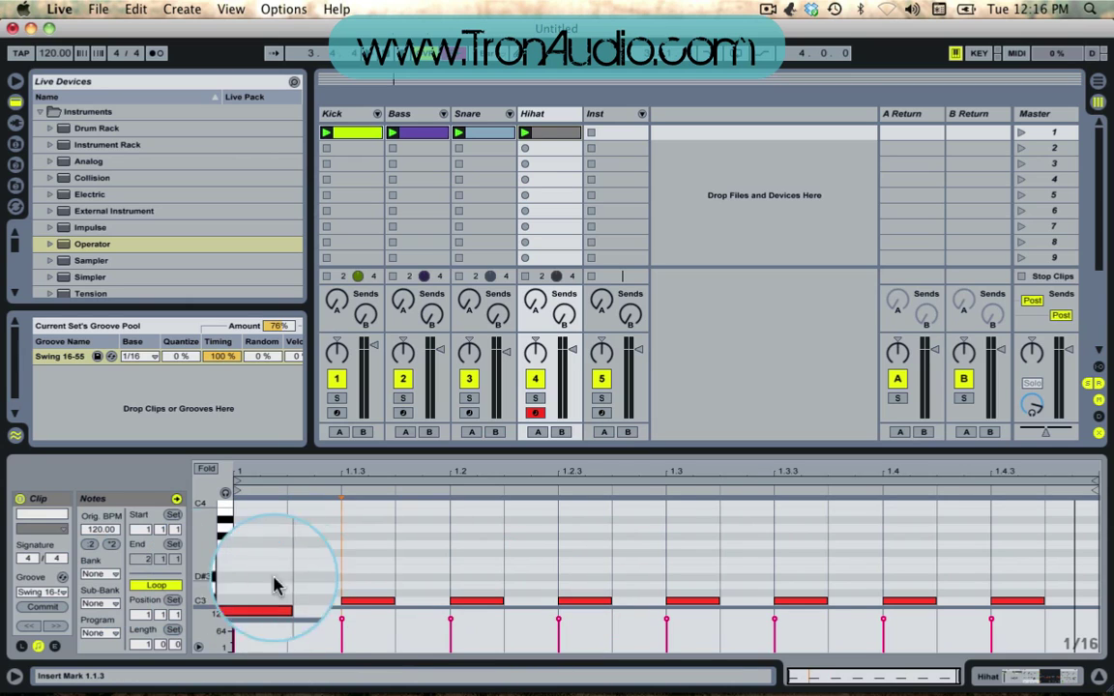
left_click(329, 604)
mouse_move(329, 603)
left_mouse_down()
mouse_move(289, 627)
mouse_move(235, 624)
left_mouse_up()
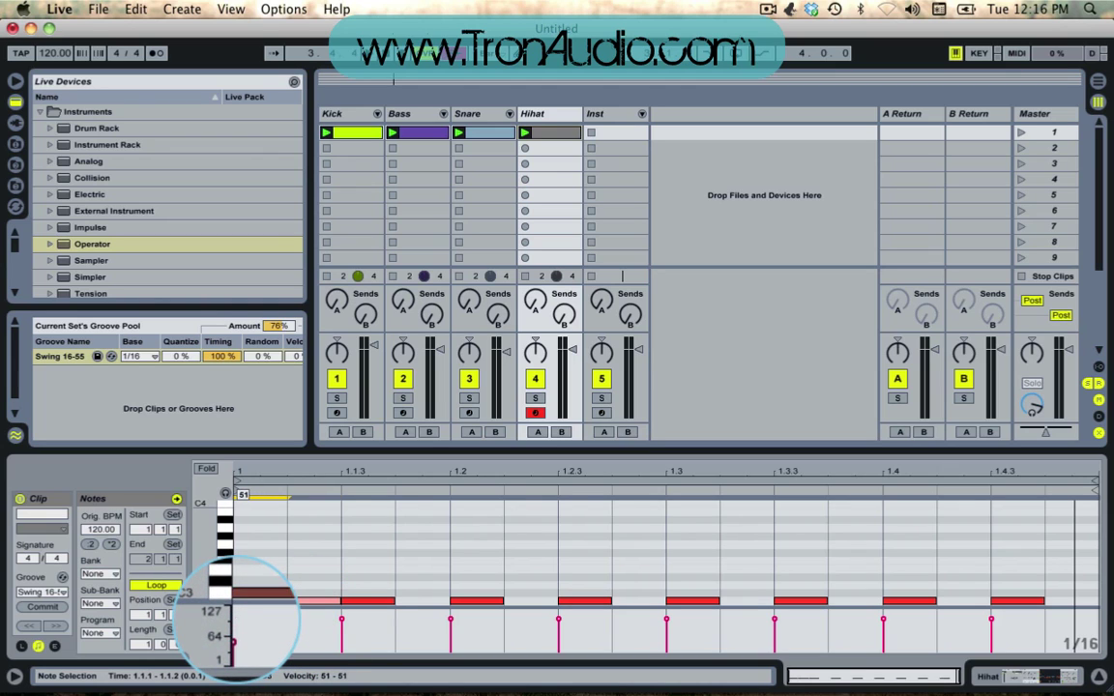
left_click(313, 600, "shift")
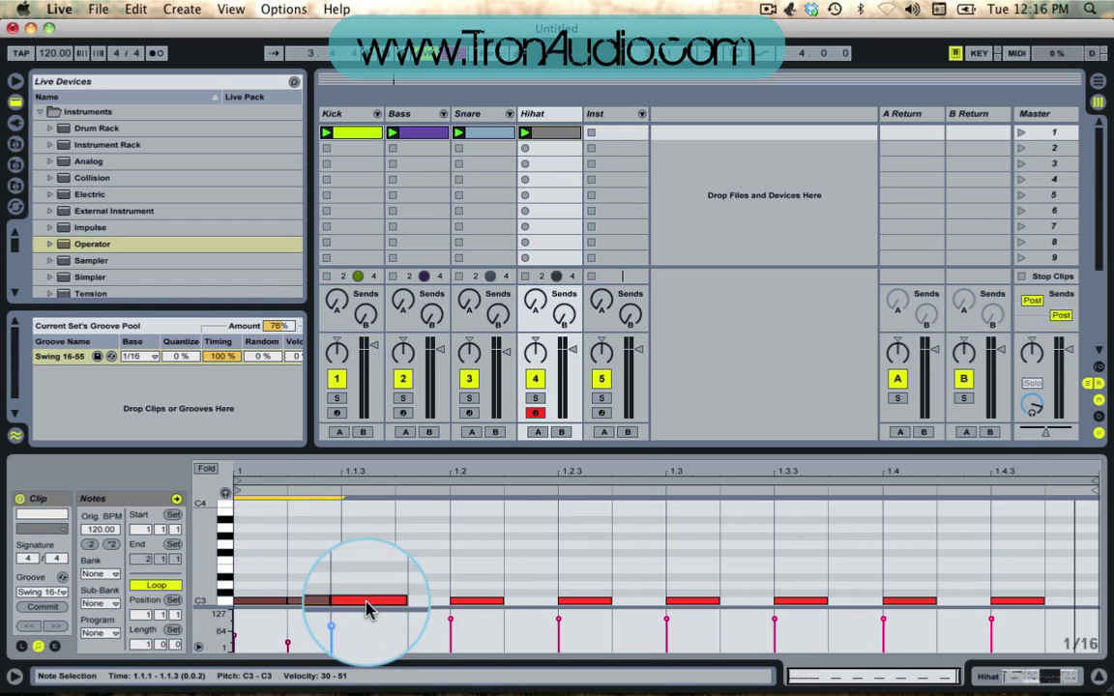
left_click(311, 594)
mouse_move(310, 606)
left_mouse_down()
mouse_move(409, 610)
mouse_move(367, 608)
mouse_move(287, 639)
mouse_move(286, 624)
left_mouse_up()
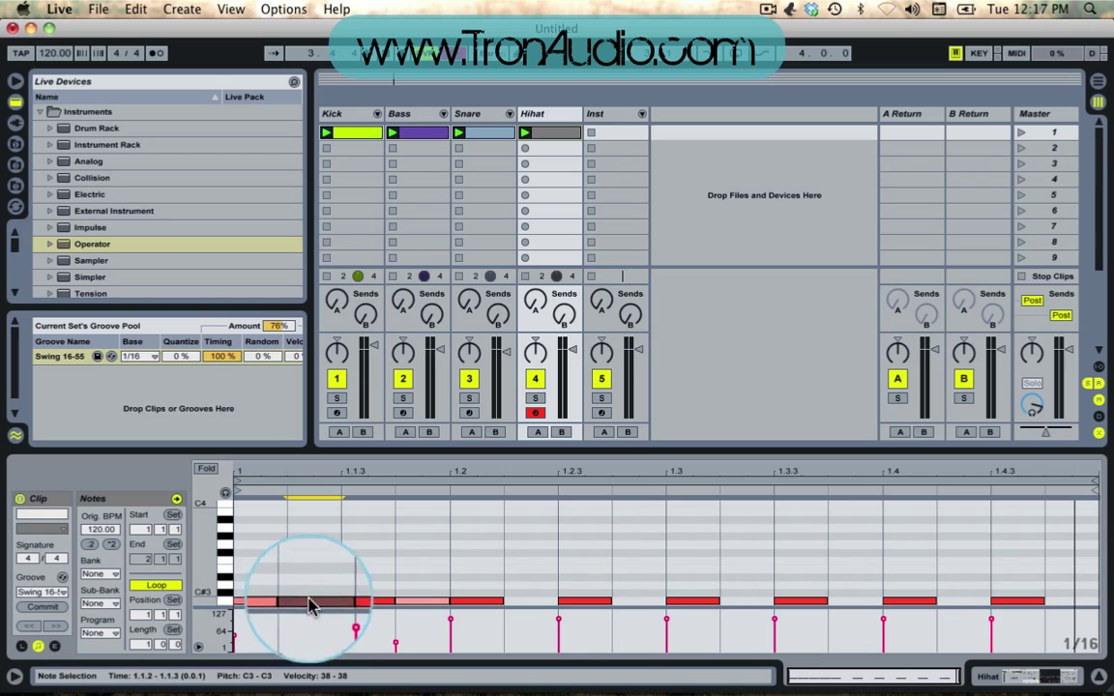
left_click_drag(235, 644, 237, 630)
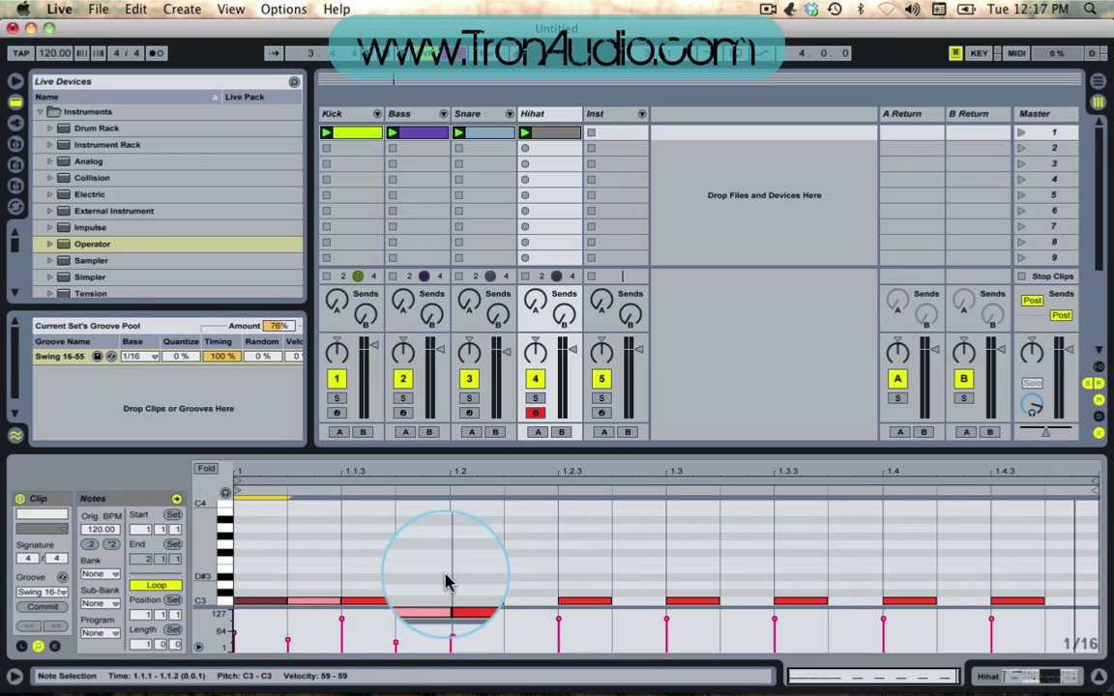
Step: Duplicate the first beat's four-note pattern three times to fill the rest of the Hihat bar
left_click_drag(451, 575, 244, 641)
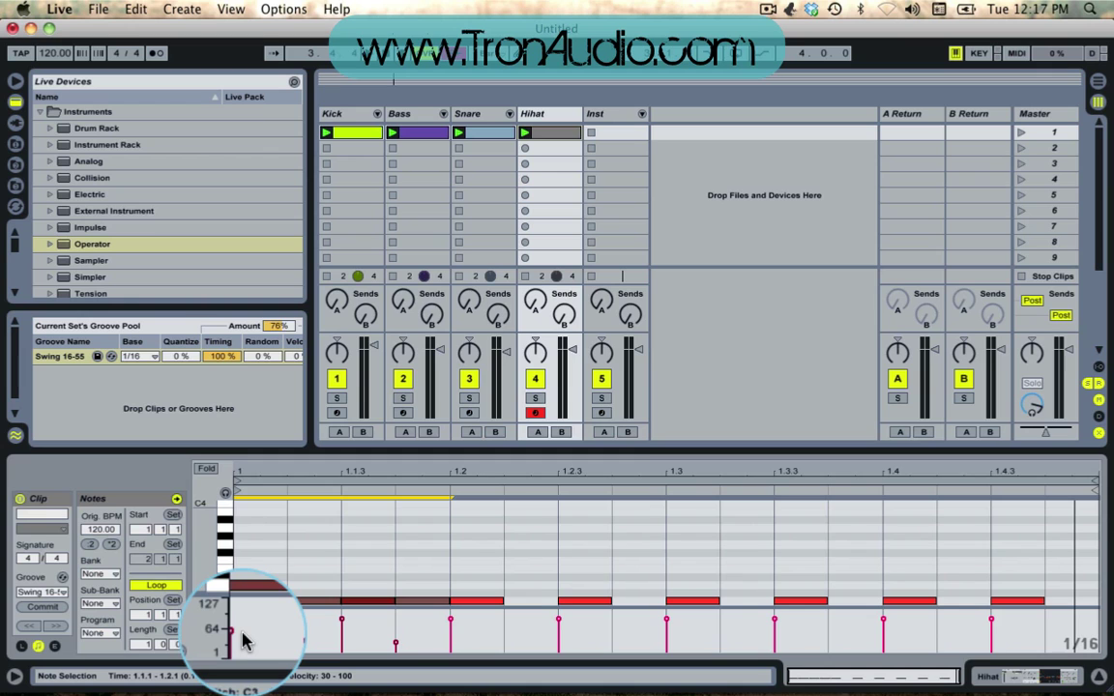
key("super+d")
key("super+d")
key("super+d")
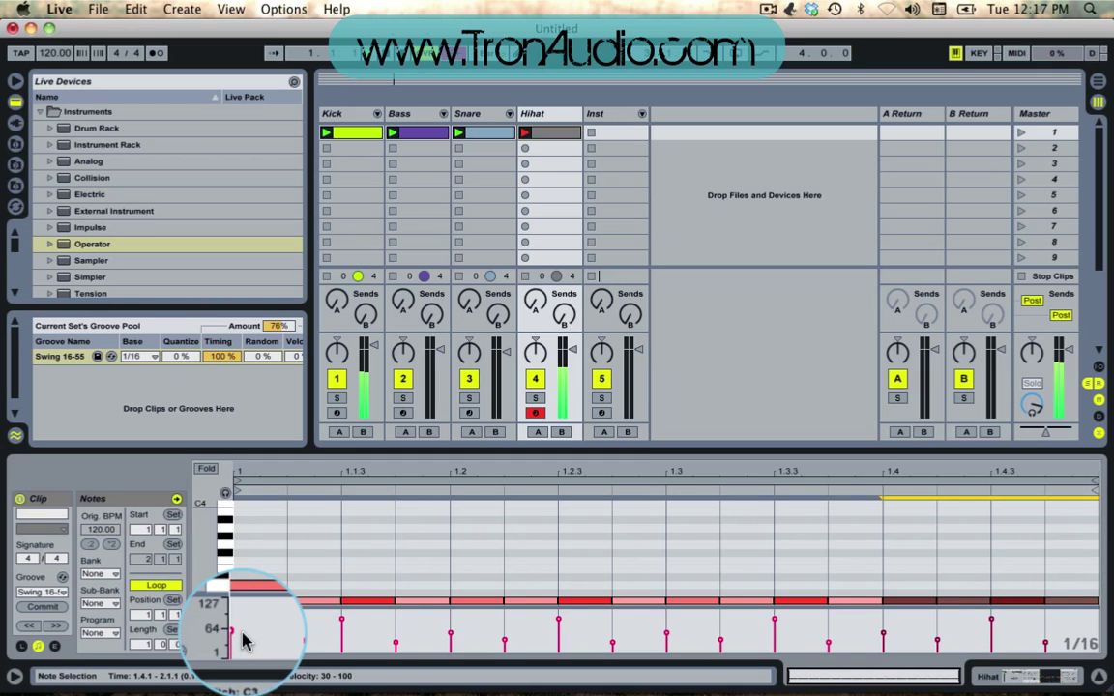
Step: Audition the swung hi-hat pattern and lengthen oscillator A's envelope decay to 79.5 ms
left_click(549, 134)
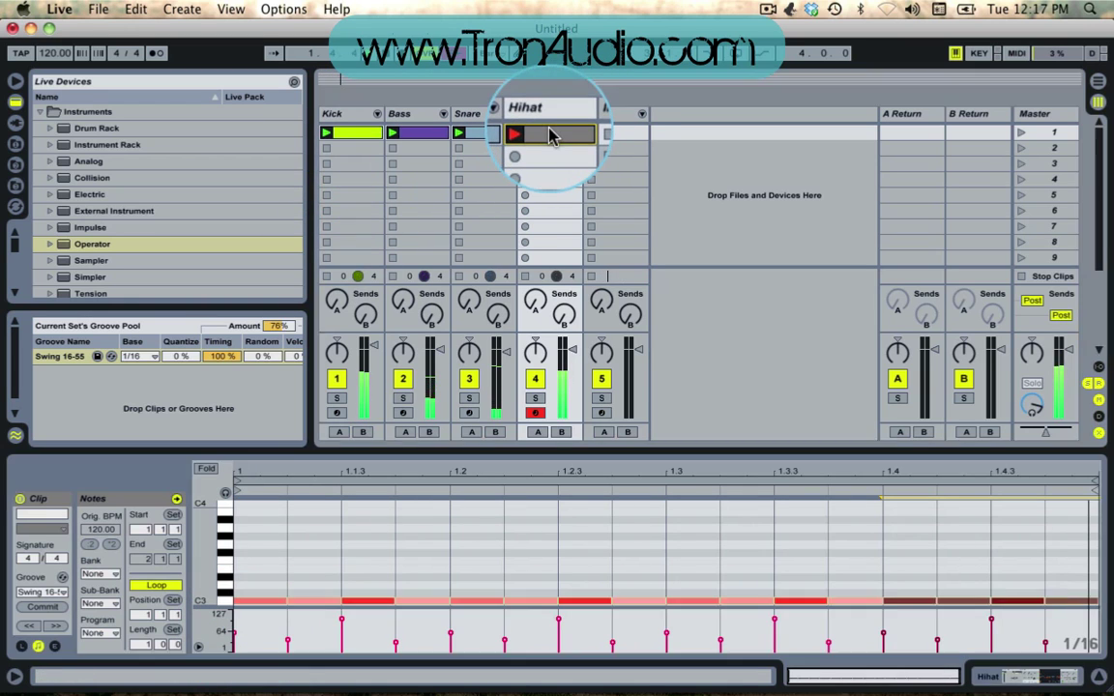
left_click(541, 115)
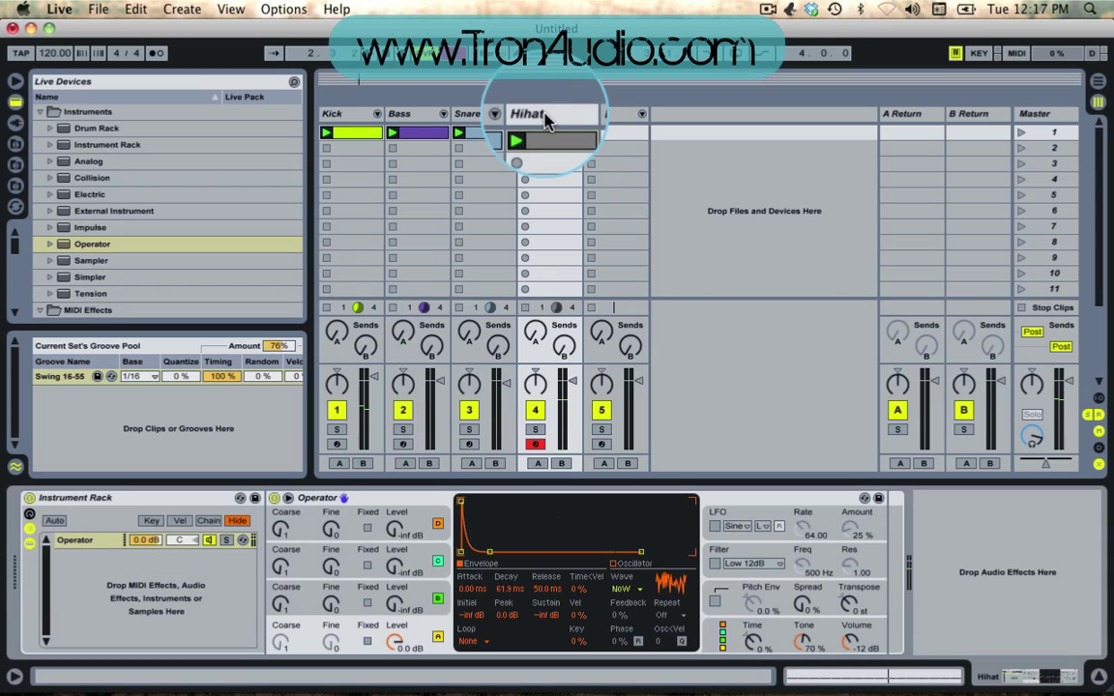
key("space")
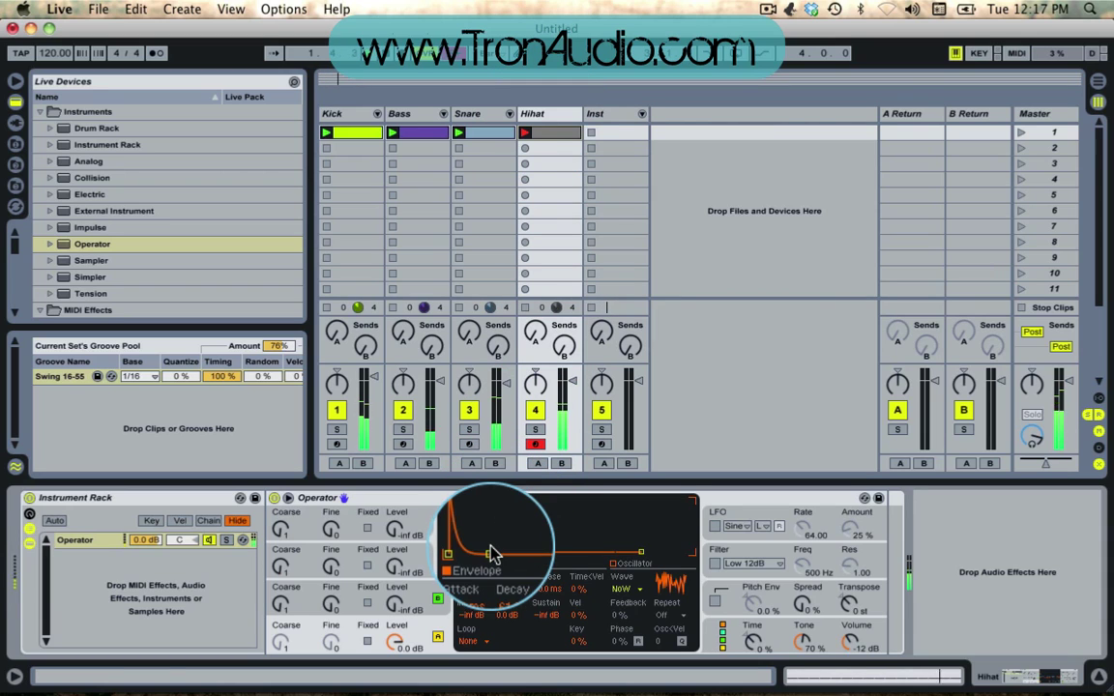
left_click_drag(492, 553, 491, 553)
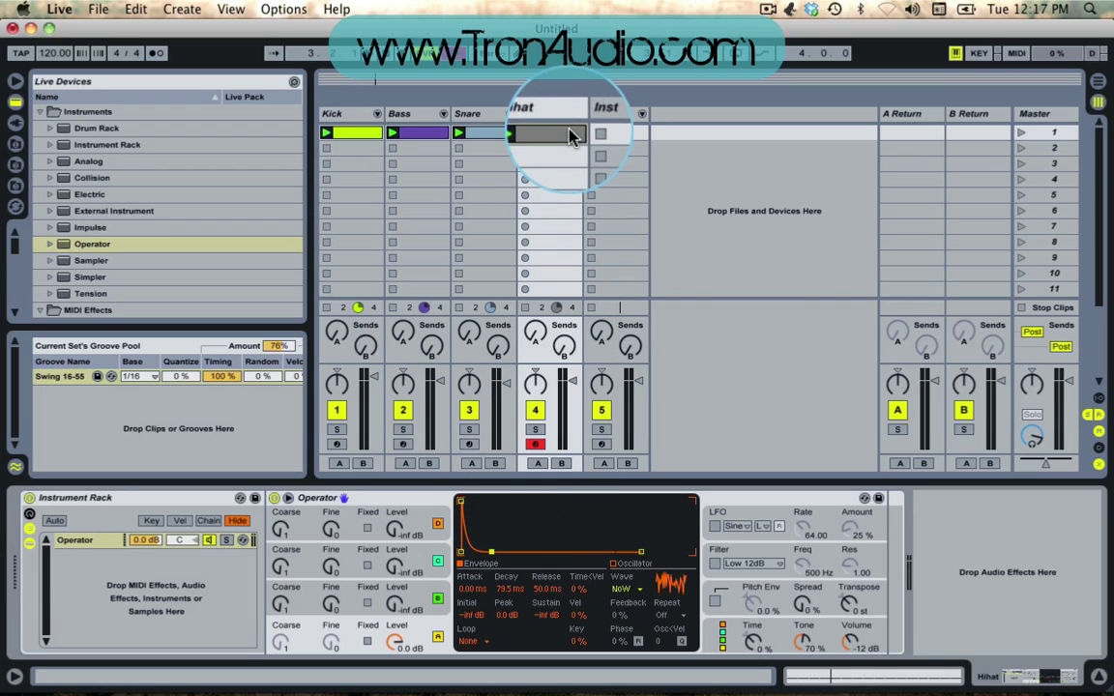
Step: Set oscillator A's envelope Vel to 32 % and Time<Vel to -28 %, auditioning them against the clip's note velocities
double_click(560, 130)
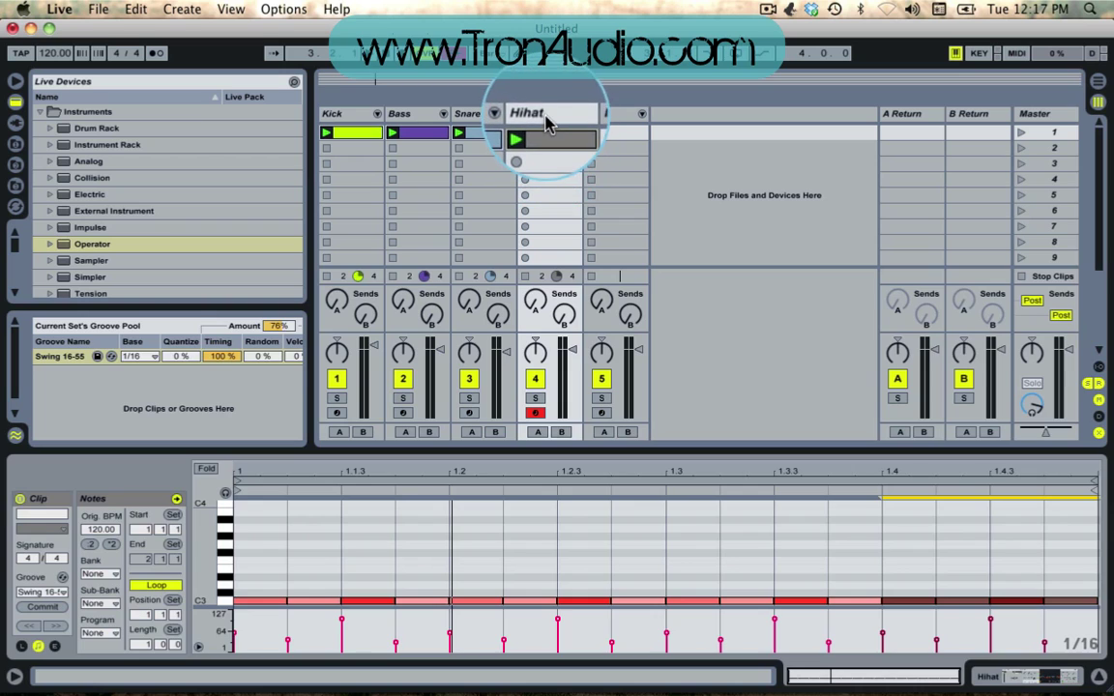
left_click(532, 114)
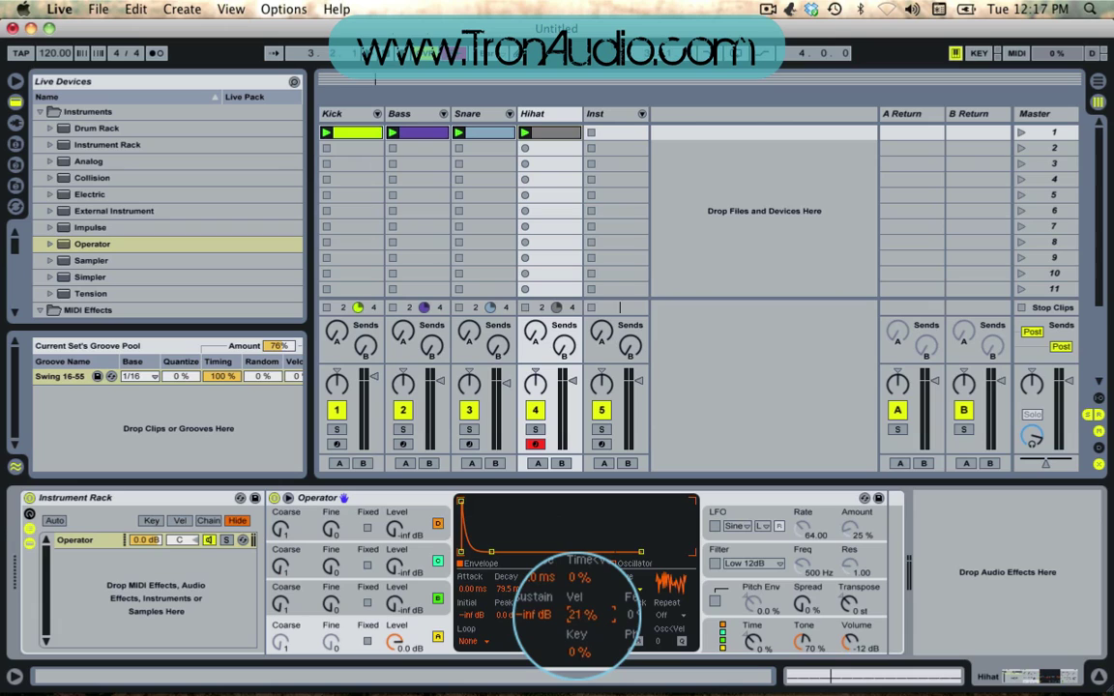
key("space")
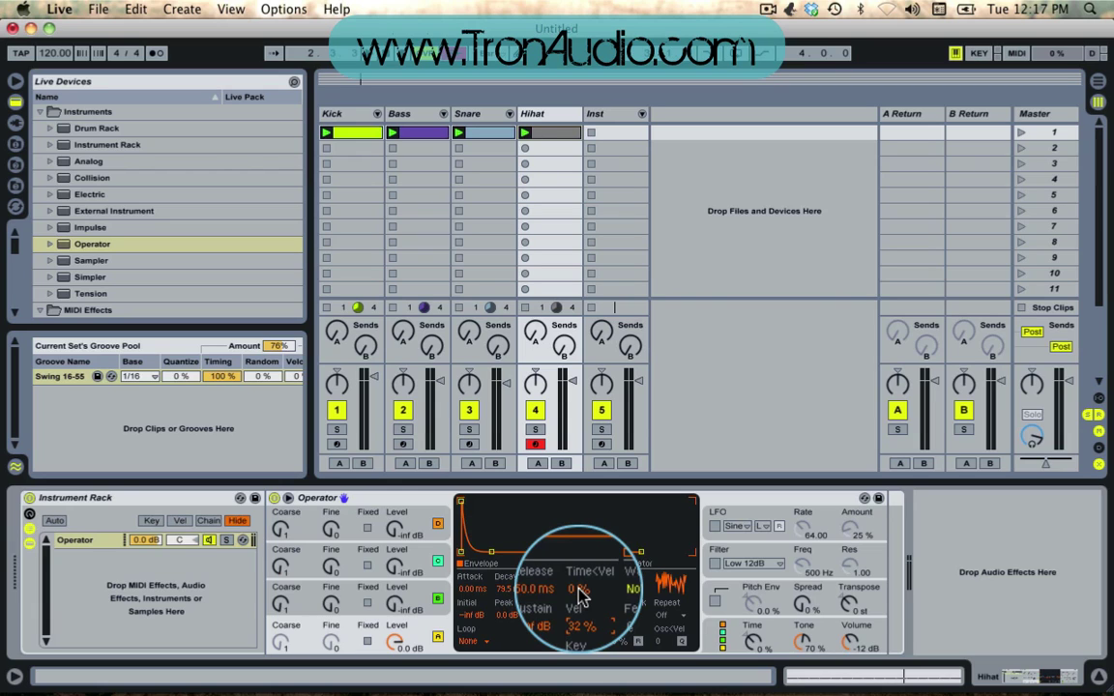
left_click_drag(580, 596, 580, 624)
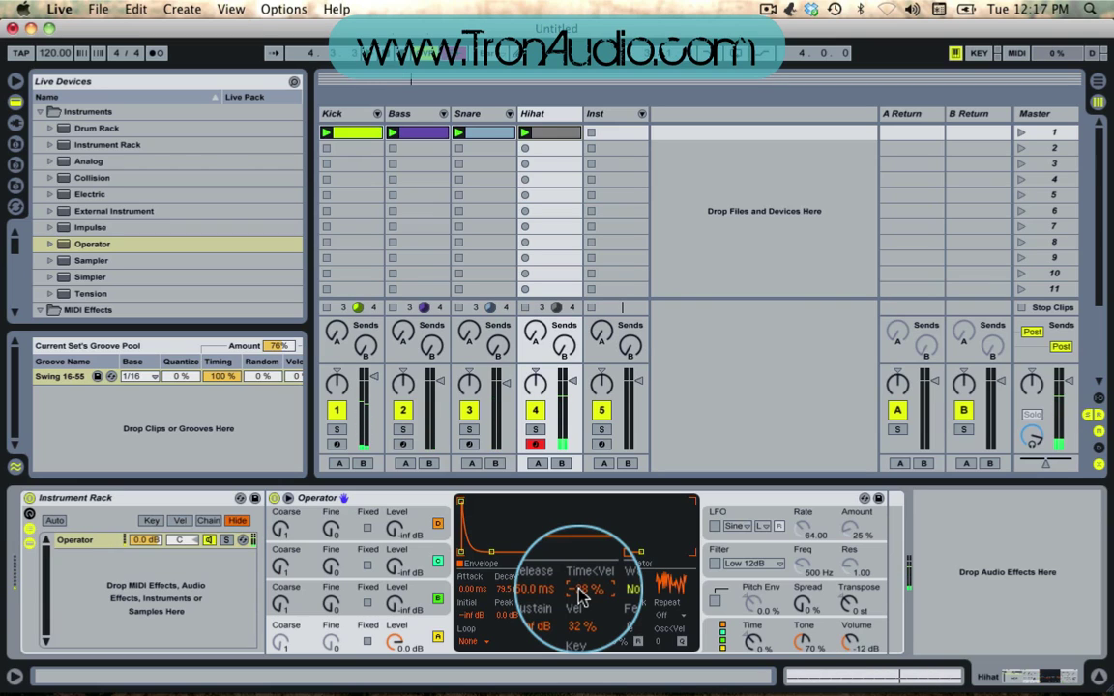
left_click(549, 133)
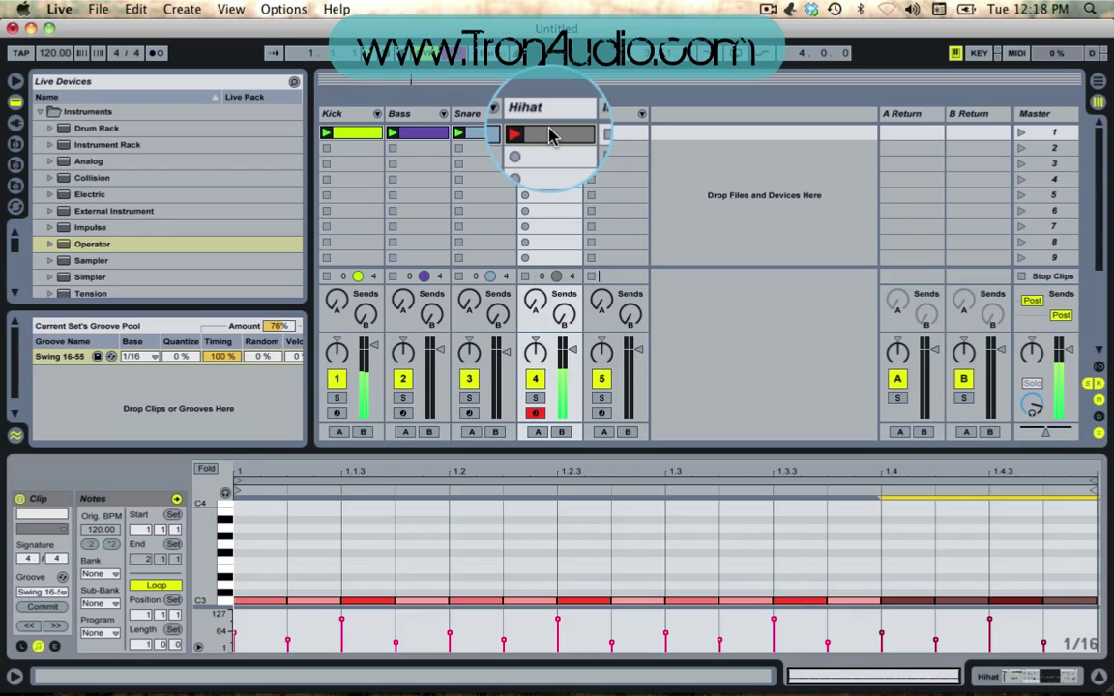
left_click(532, 114)
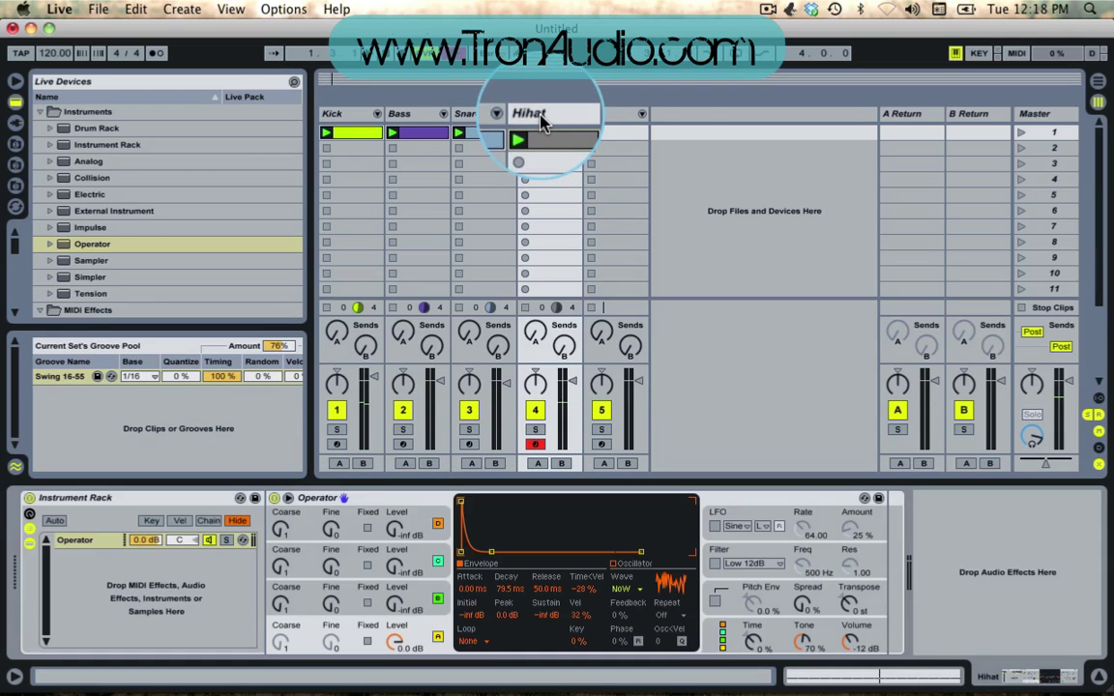
Step: Add an EQ Eight after Operator inside the Instrument Rack and make band 1 a low cut at 1.11 kHz
scroll(68, 208, "down", 5)
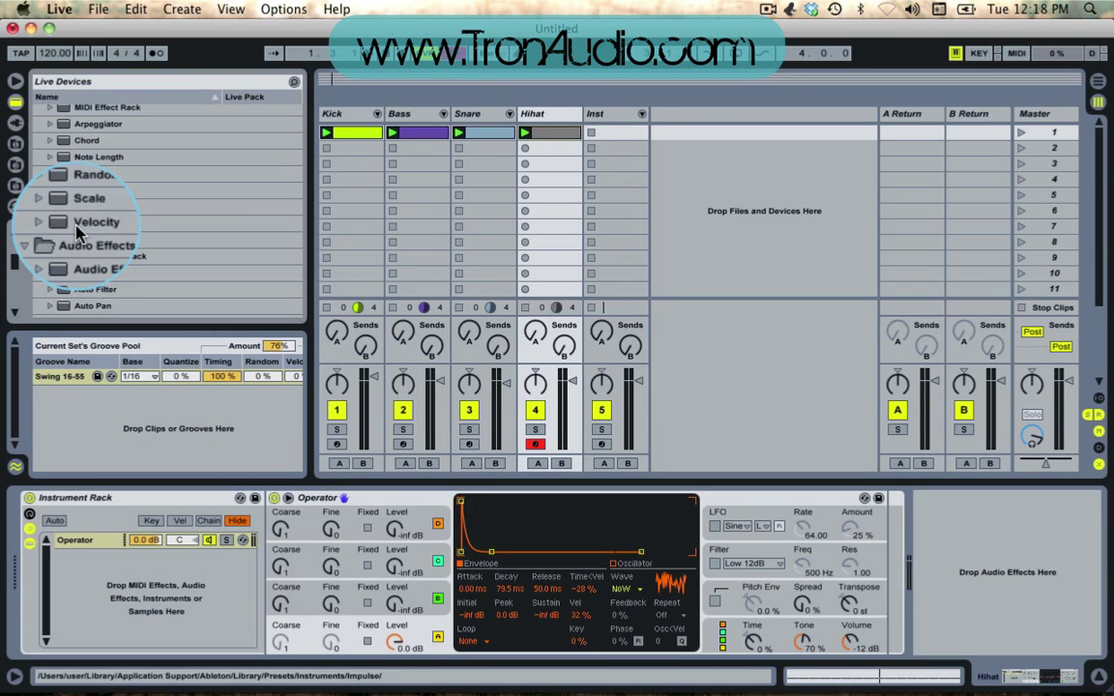
scroll(72, 223, "down", 4)
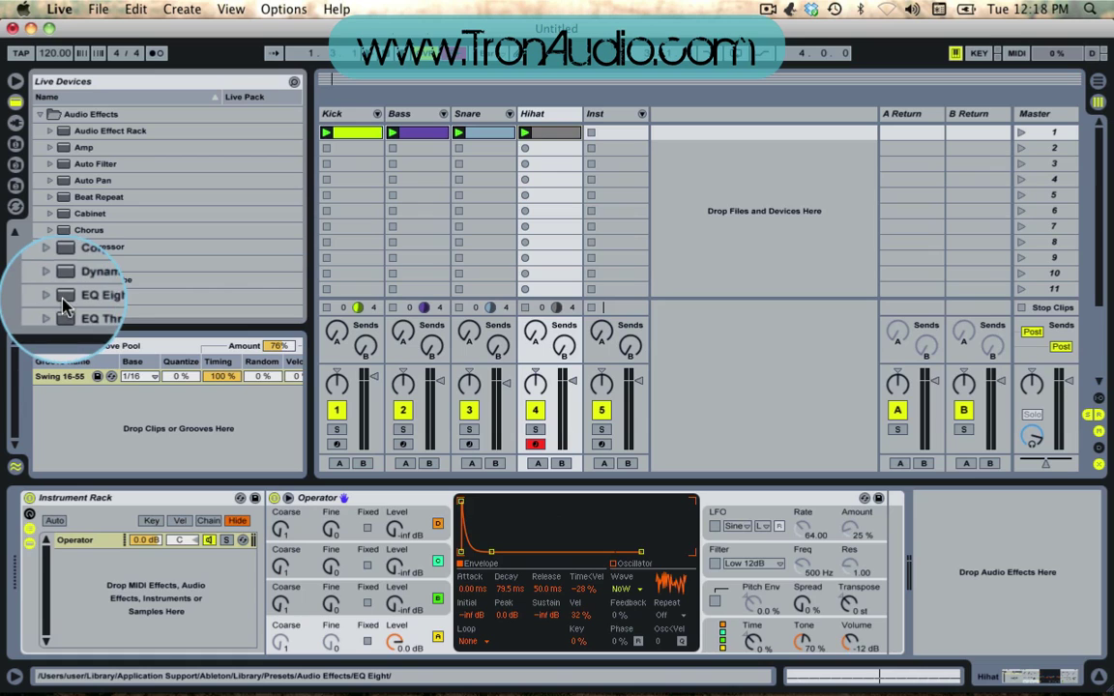
left_click_drag(64, 296, 913, 562)
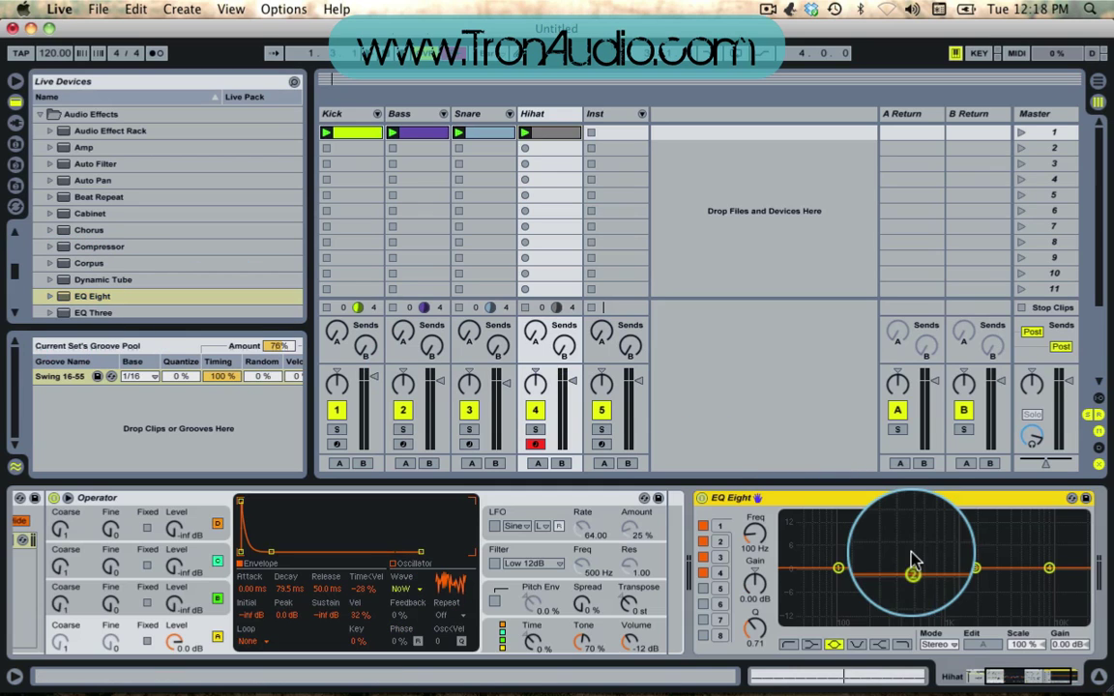
left_click_drag(836, 497, 672, 522)
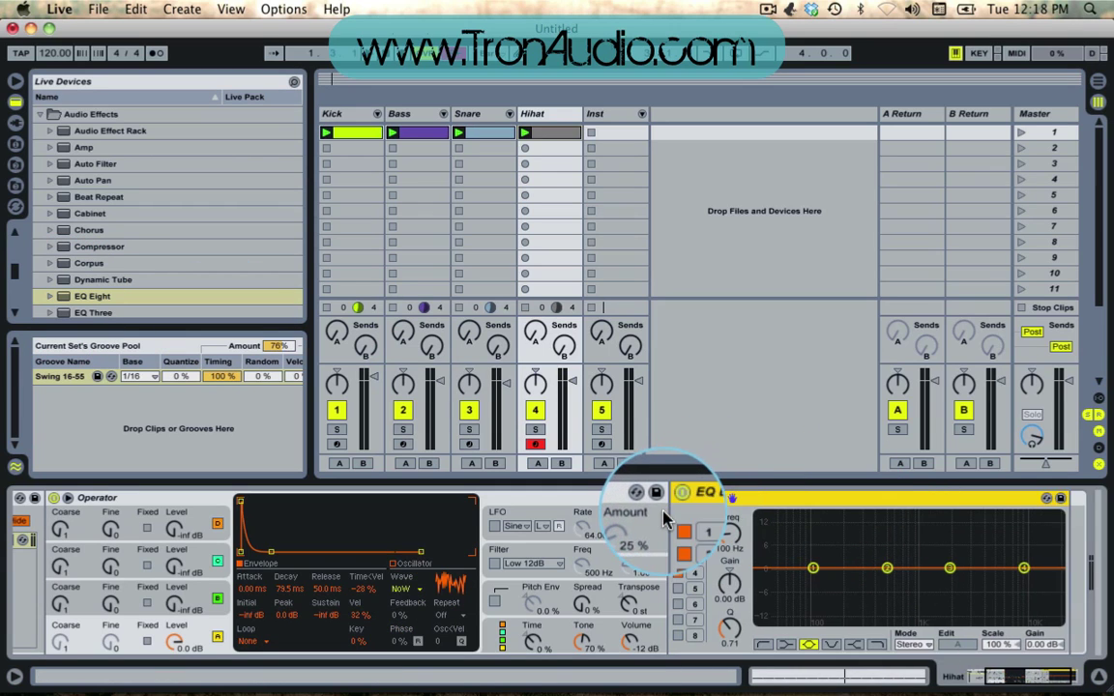
left_click(764, 629)
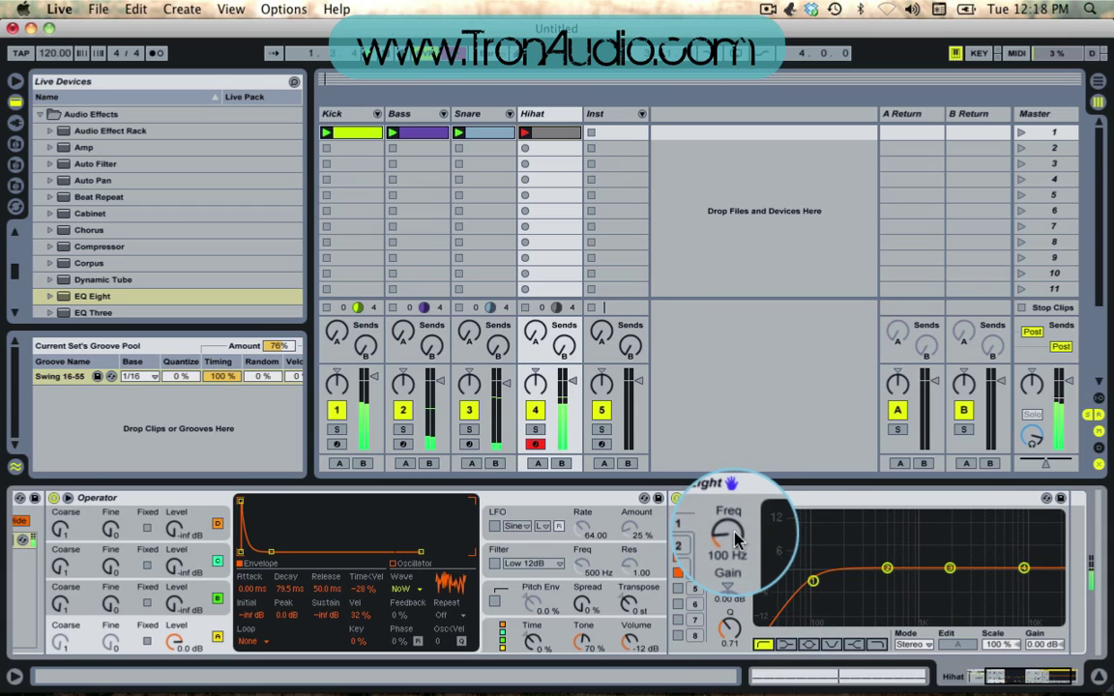
left_click_drag(729, 534, 729, 504)
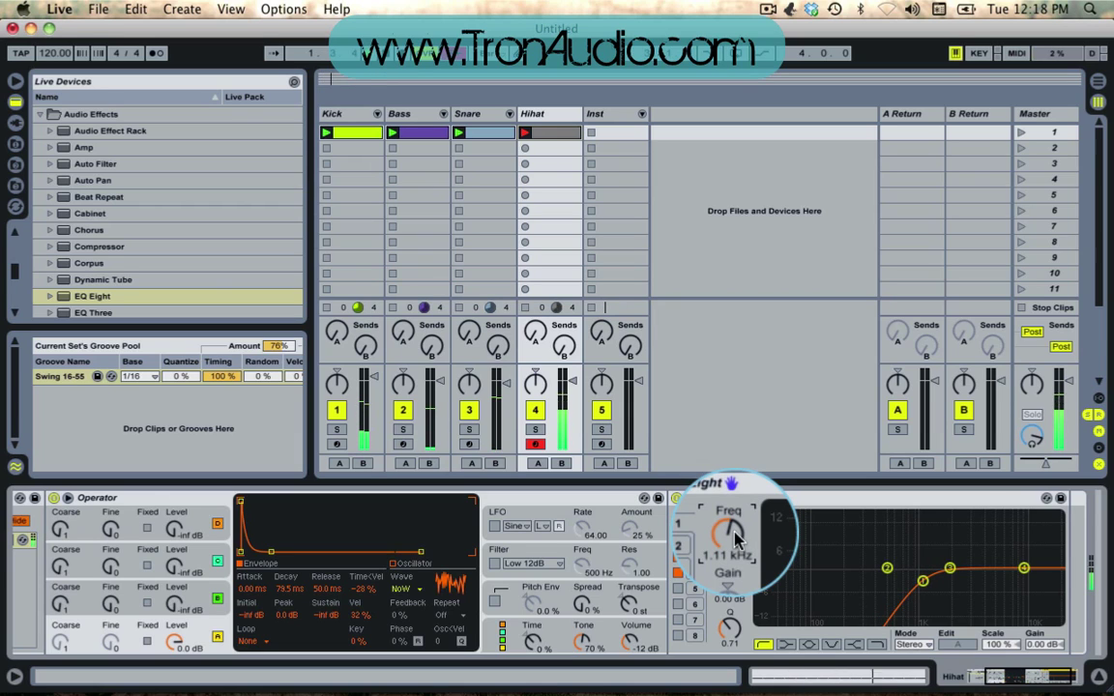
Step: Map oscillator A's envelope decay to Macro 1 and set that macro to 64.0 ms while auditioning the pattern
scroll(735, 540, "left", 1)
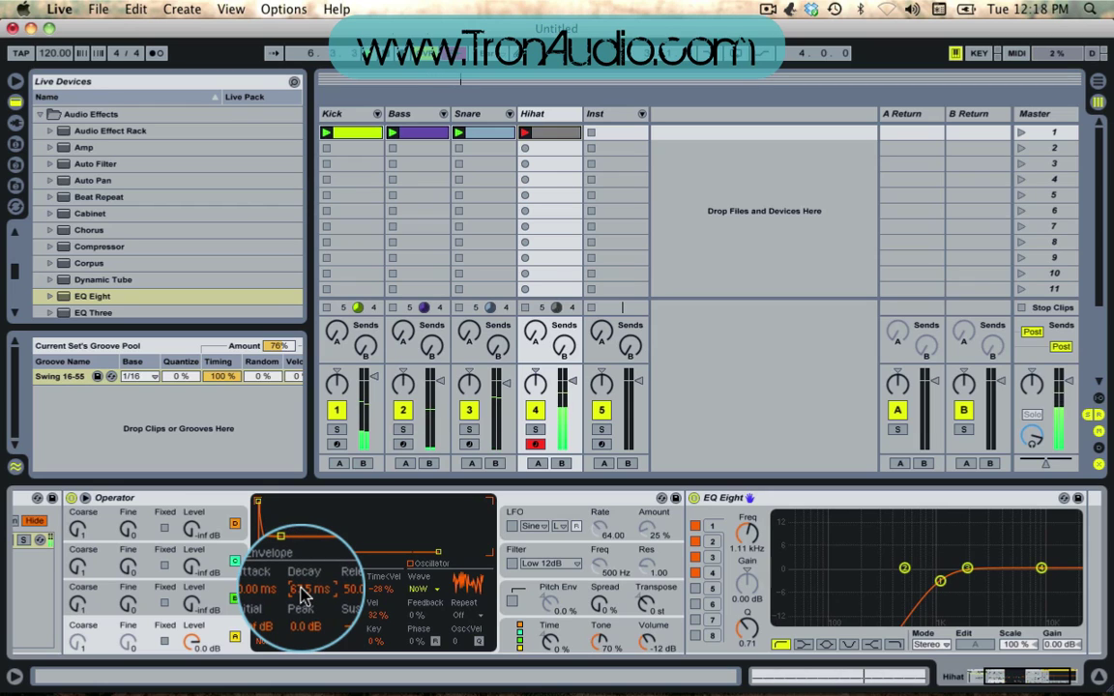
key("super+g")
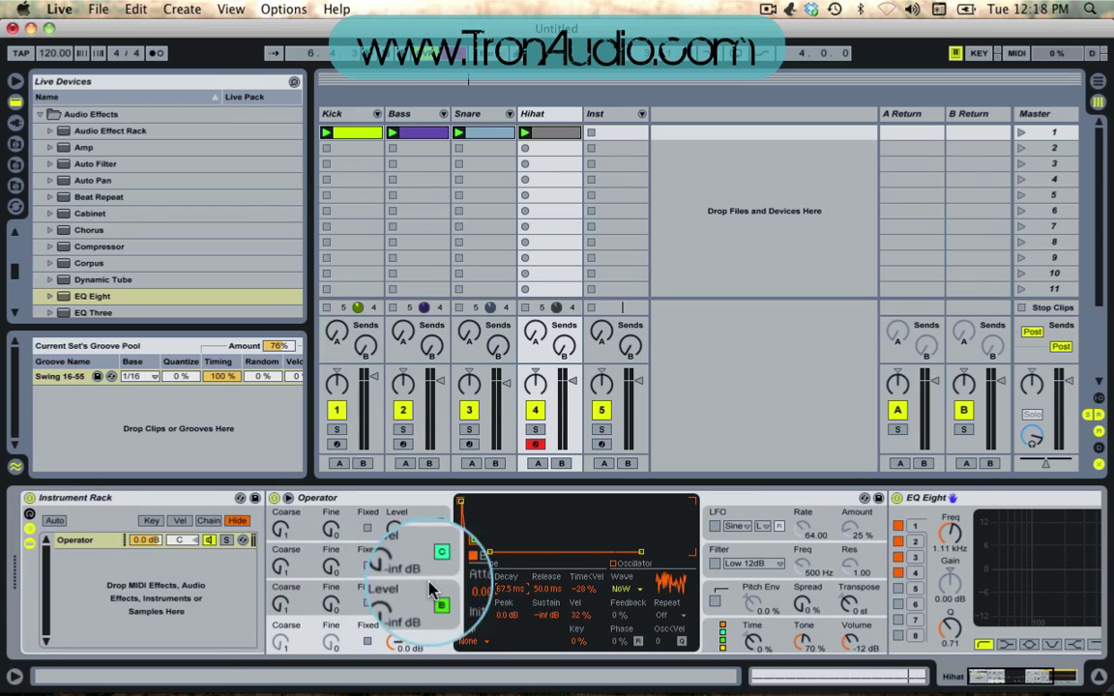
right_click(512, 595)
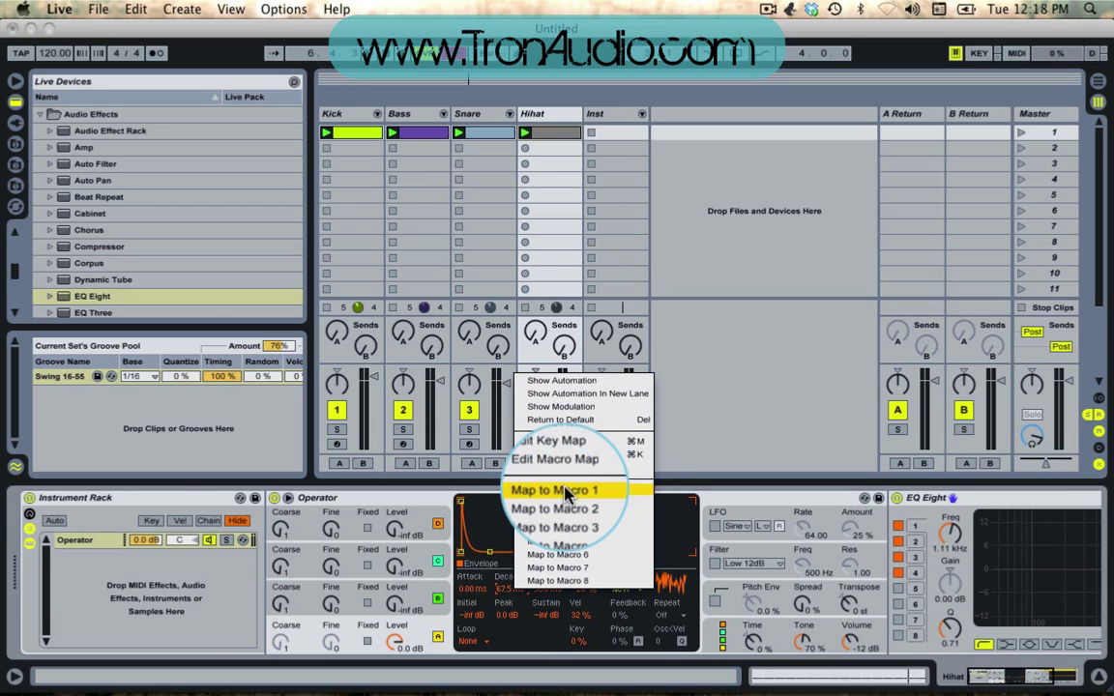
left_click(564, 492)
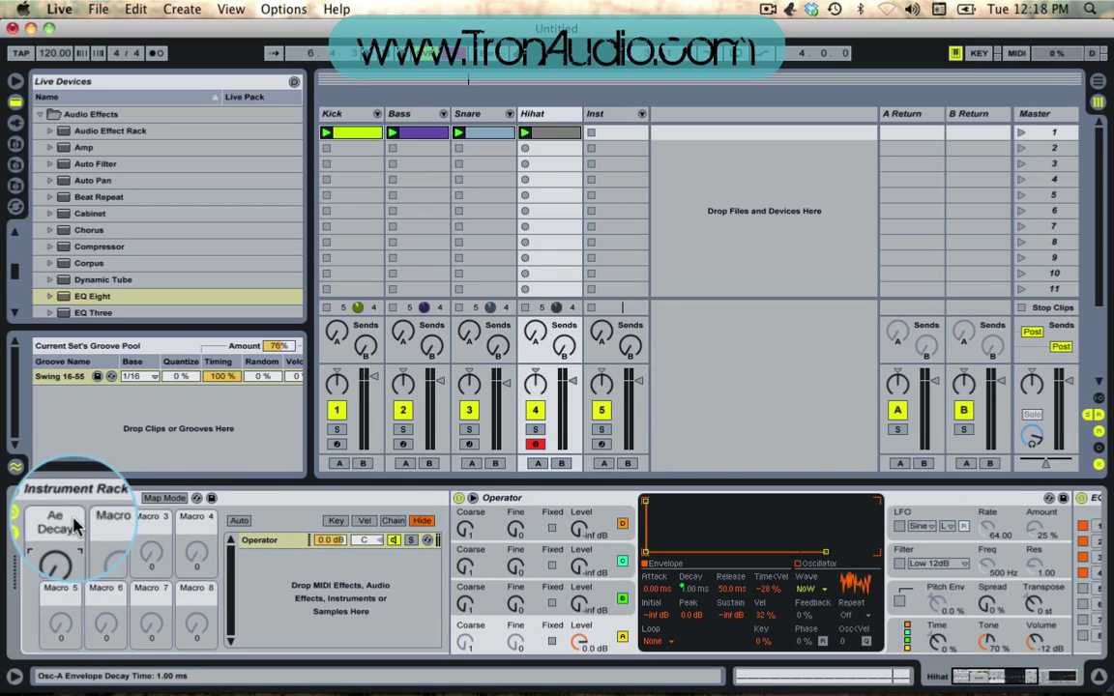
left_click_drag(60, 552, 59, 542)
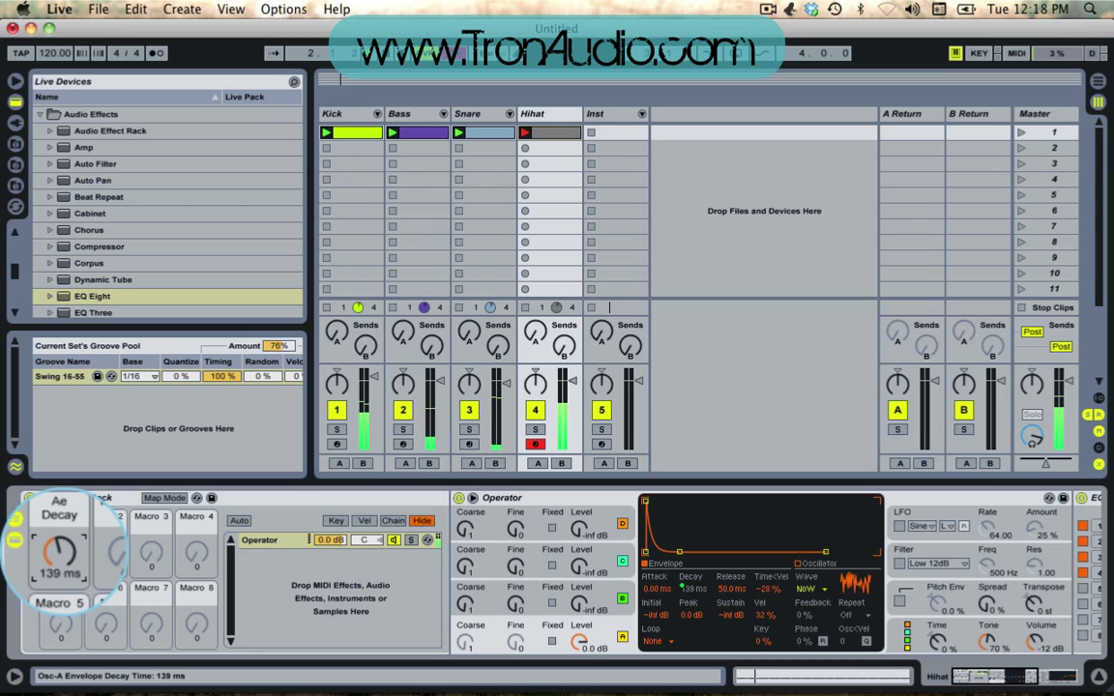
left_click_drag(64, 552, 65, 554)
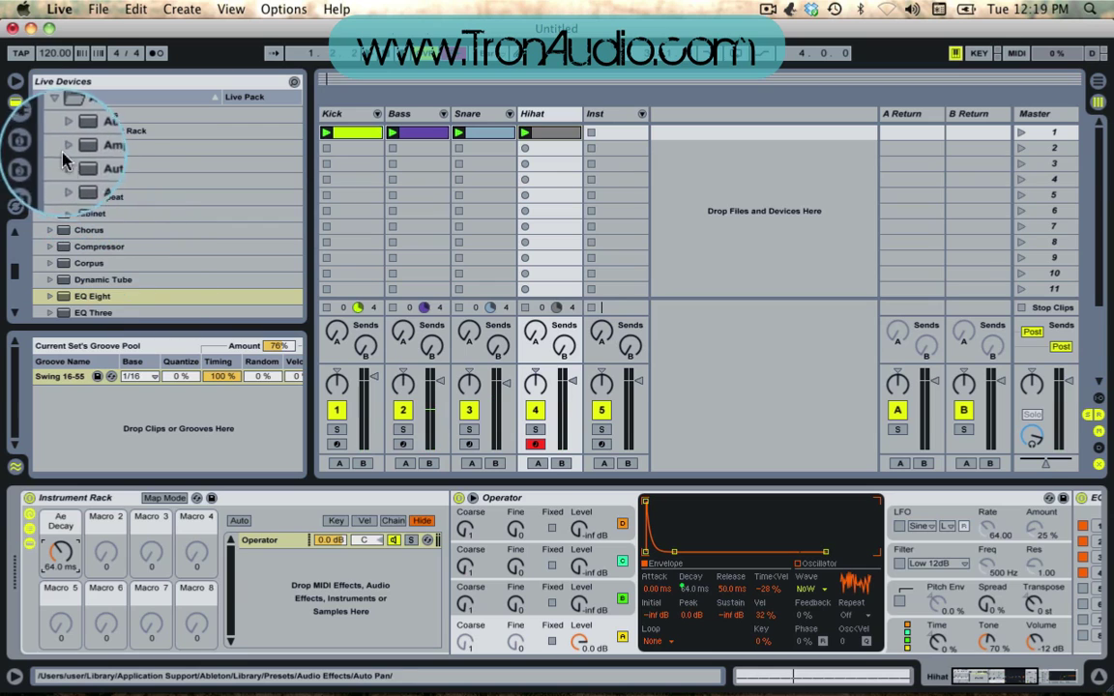
Step: Browse the sample library to Vengeance - Minimal House, VMH1 Cymbals, and open its VMH1 Closed Hats folder
left_click(30, 124)
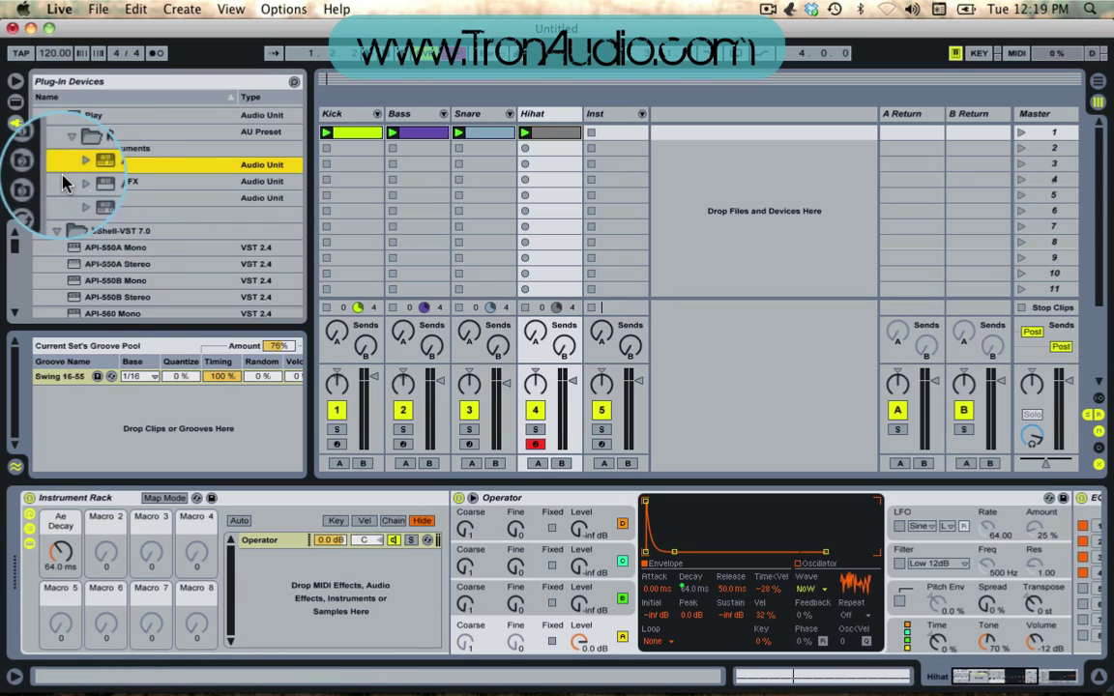
left_click(16, 164)
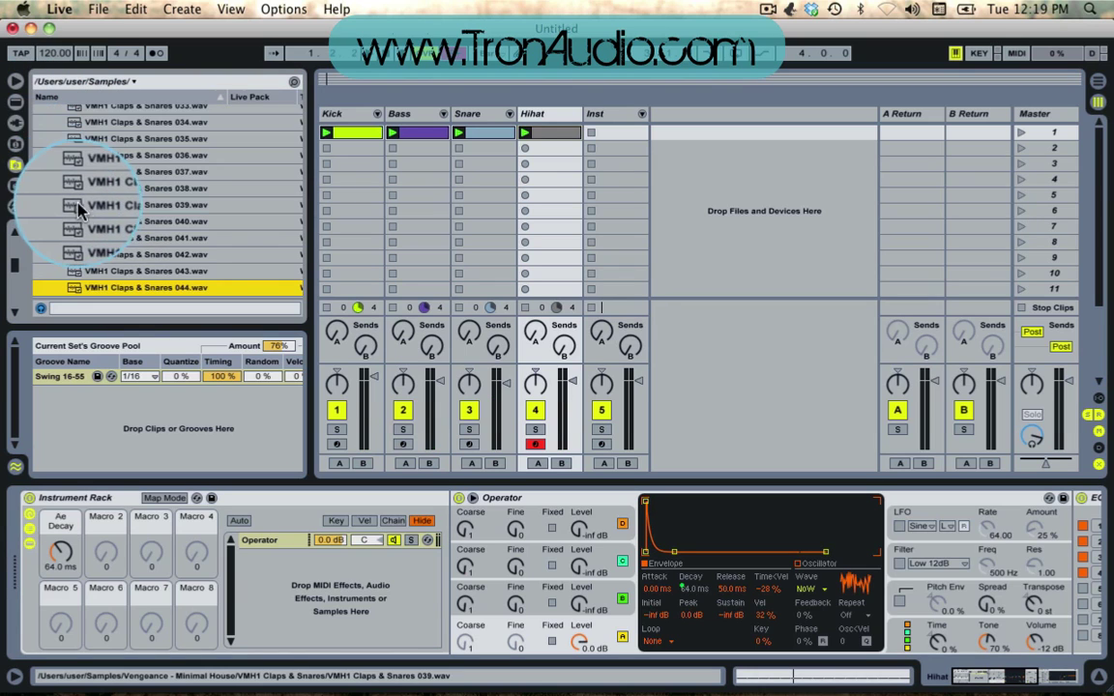
scroll(92, 219, "up", 10)
scroll(85, 218, "up", 15)
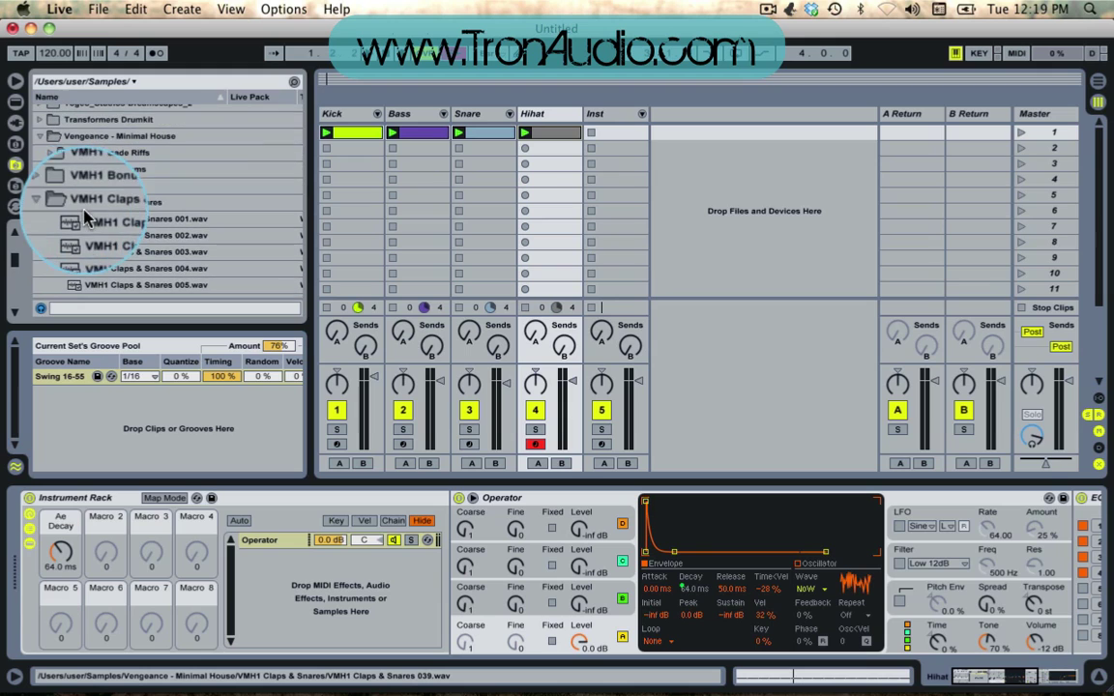
left_click(63, 203)
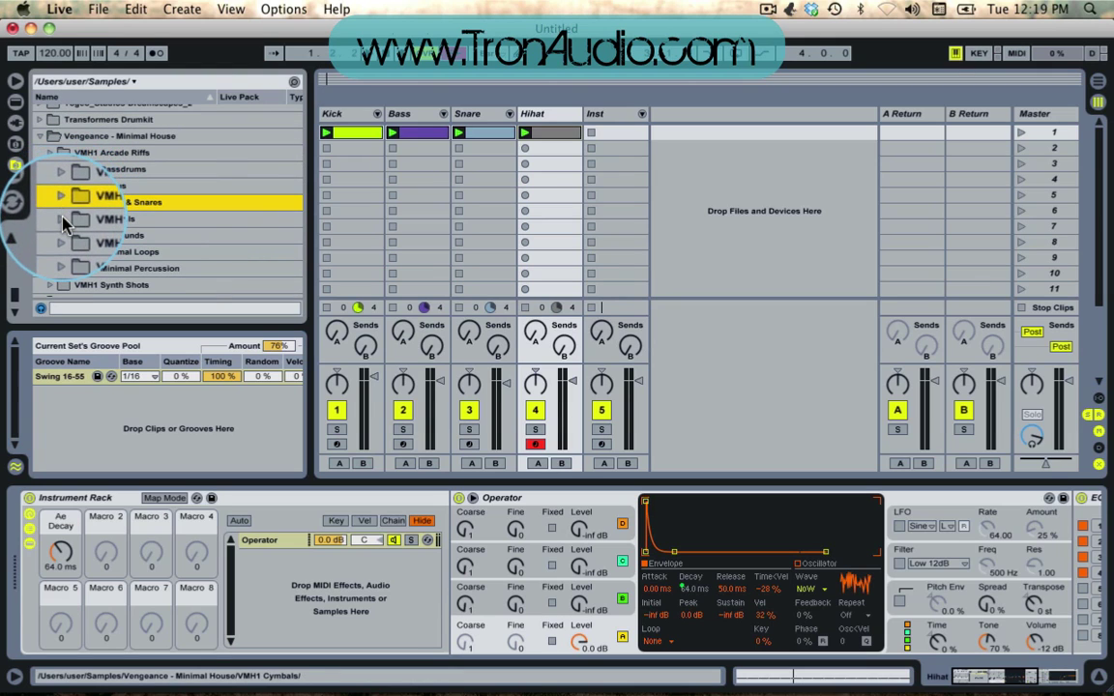
scroll(63, 217, "down", 1)
left_click(63, 204)
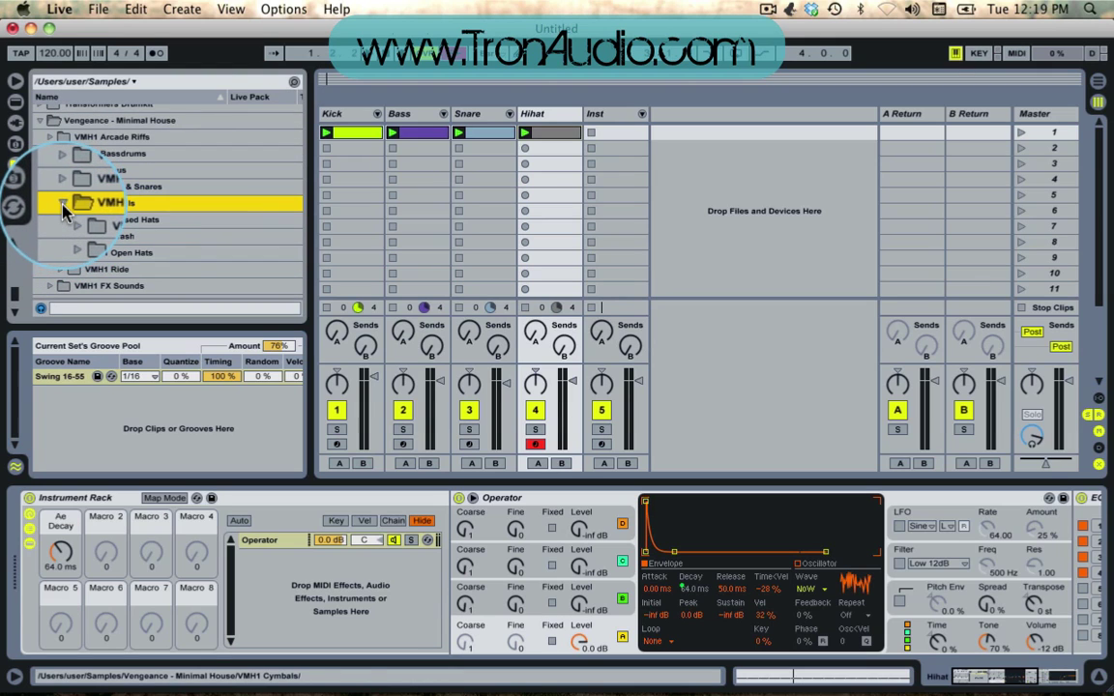
left_click(77, 220)
scroll(126, 230, "down", 3)
Step: Preview closed hat samples and add VMH1 Closed Hats 010.wav as a second chain in the Hihat Instrument Rack
left_click(125, 229)
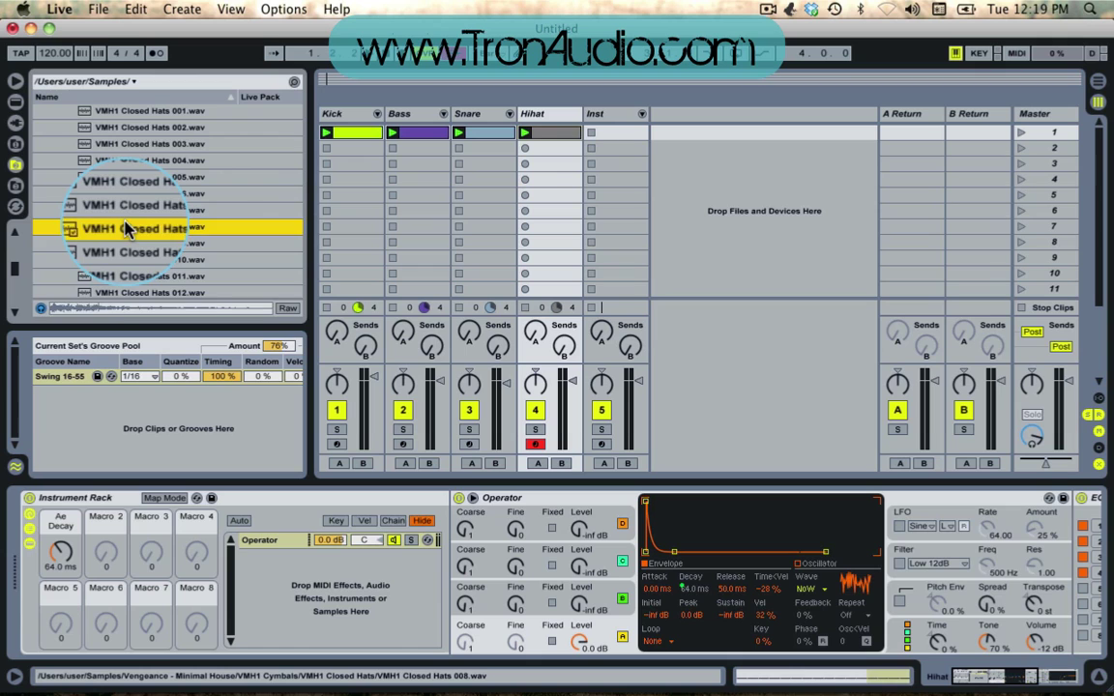
key("Down")
key("Down")
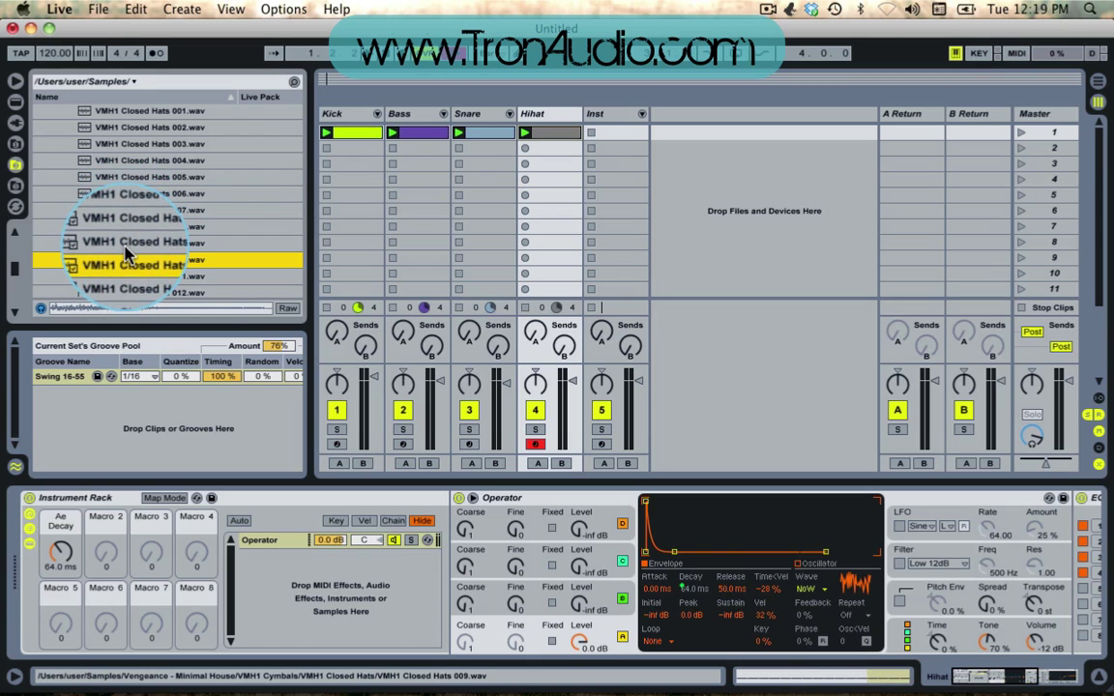
left_click_drag(126, 260, 319, 604)
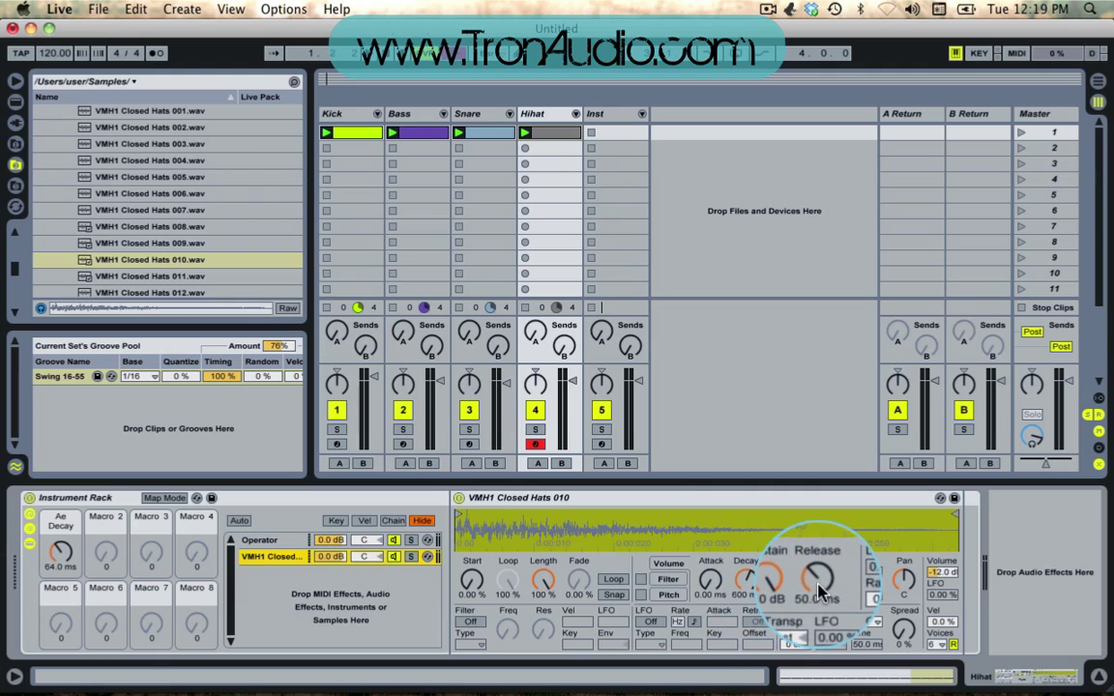
Step: Shape the closed hat sample's volume envelope to 122 ms decay, -inf dB sustain and 1.00 ms release during playback
key("space")
left_click_drag(779, 591, 752, 597)
key("space")
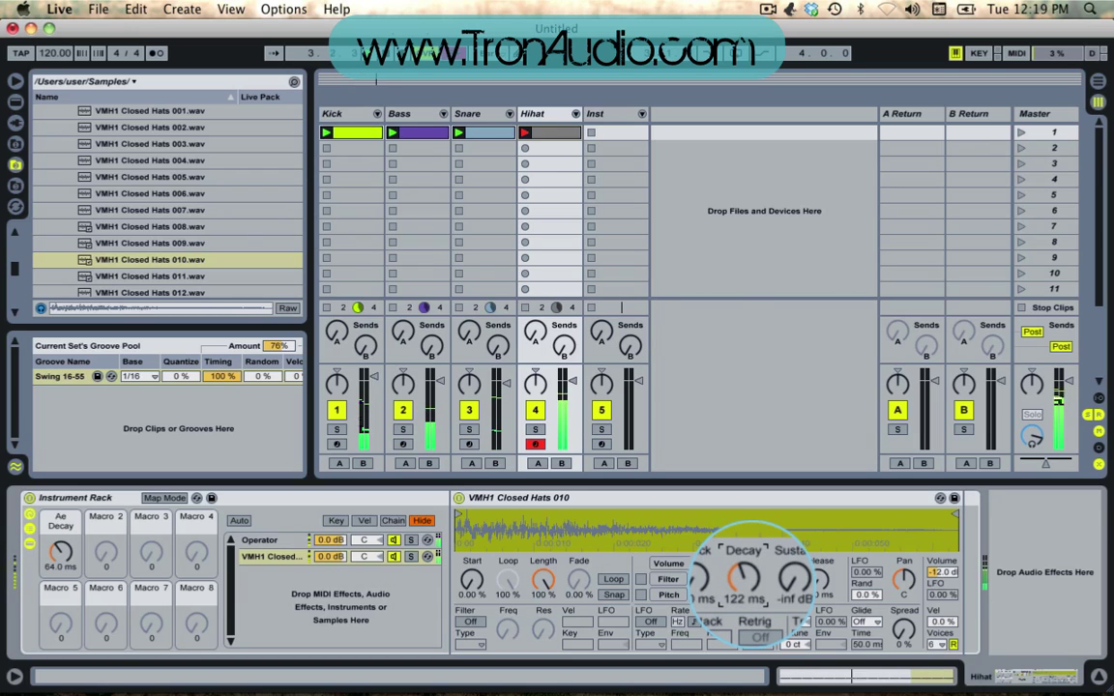
Step: Enable the closed hat sample's filter, choose HP12 and set its frequency to 673 Hz
left_click(468, 622)
left_click(470, 645)
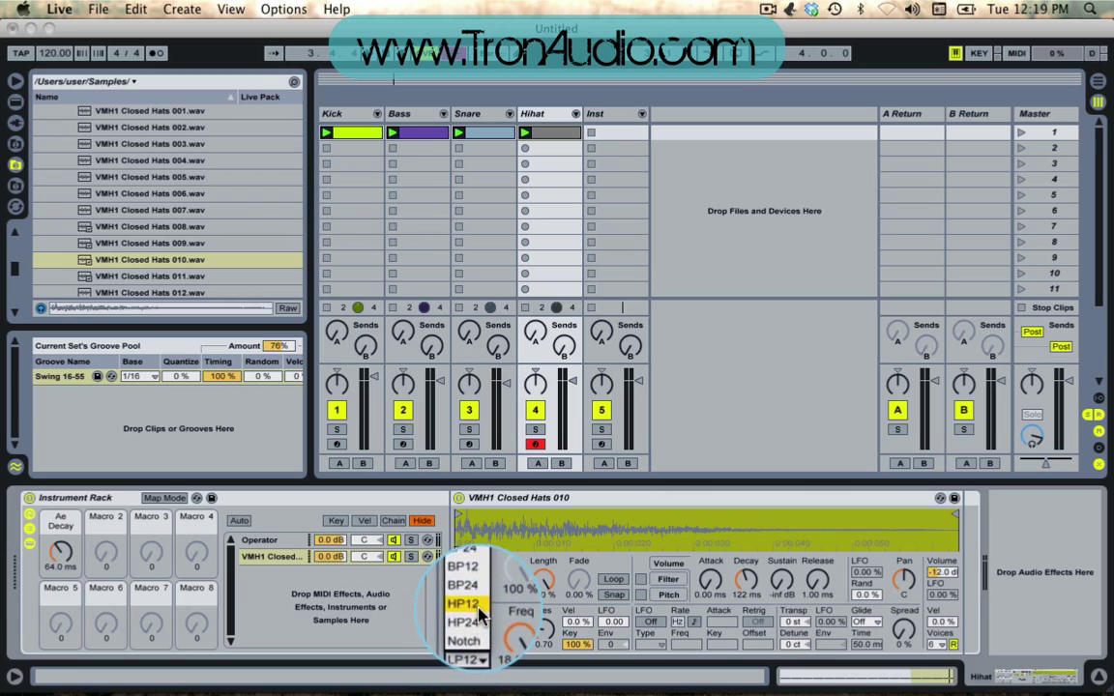
left_click(465, 605)
mouse_move(525, 630)
left_mouse_down()
mouse_move(525, 677)
mouse_move(513, 615)
mouse_move(511, 629)
left_mouse_up()
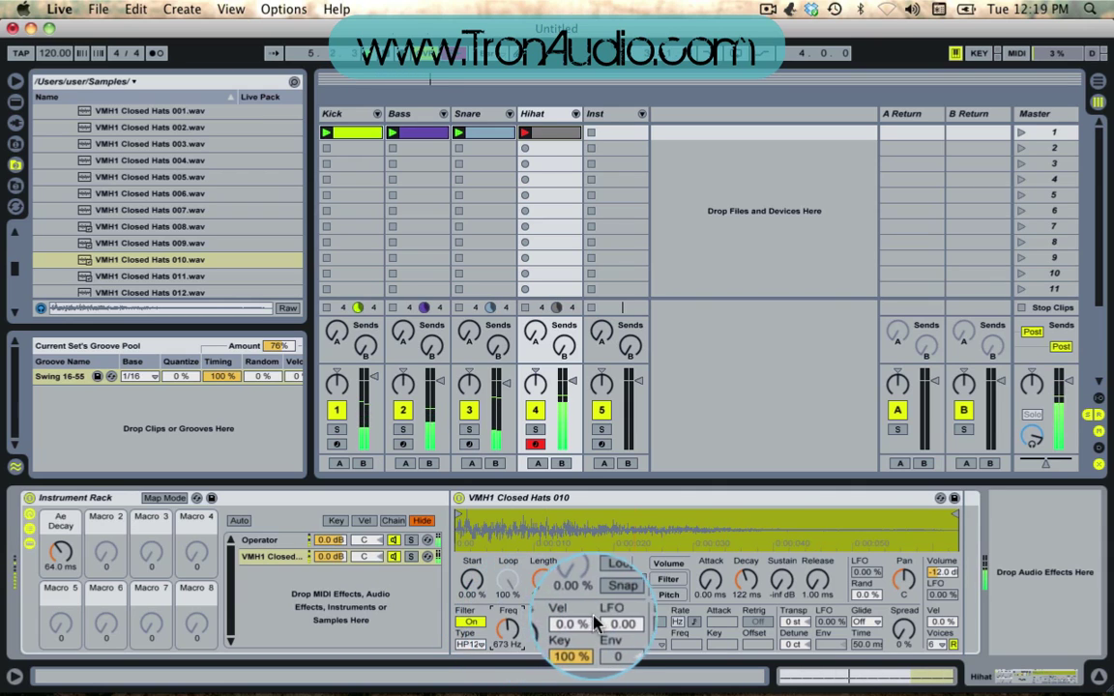
Step: Set the closed hat sample's volume Vel to 32 % to match Operator's velocity setting, and play the pattern
left_click(271, 540)
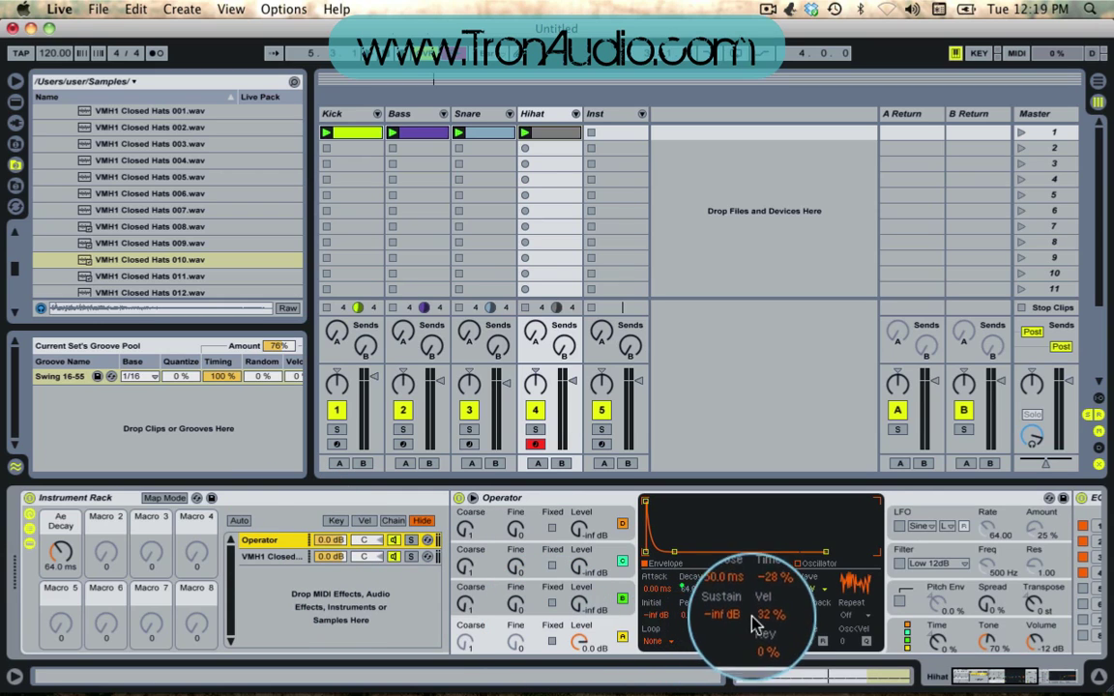
left_click(261, 559)
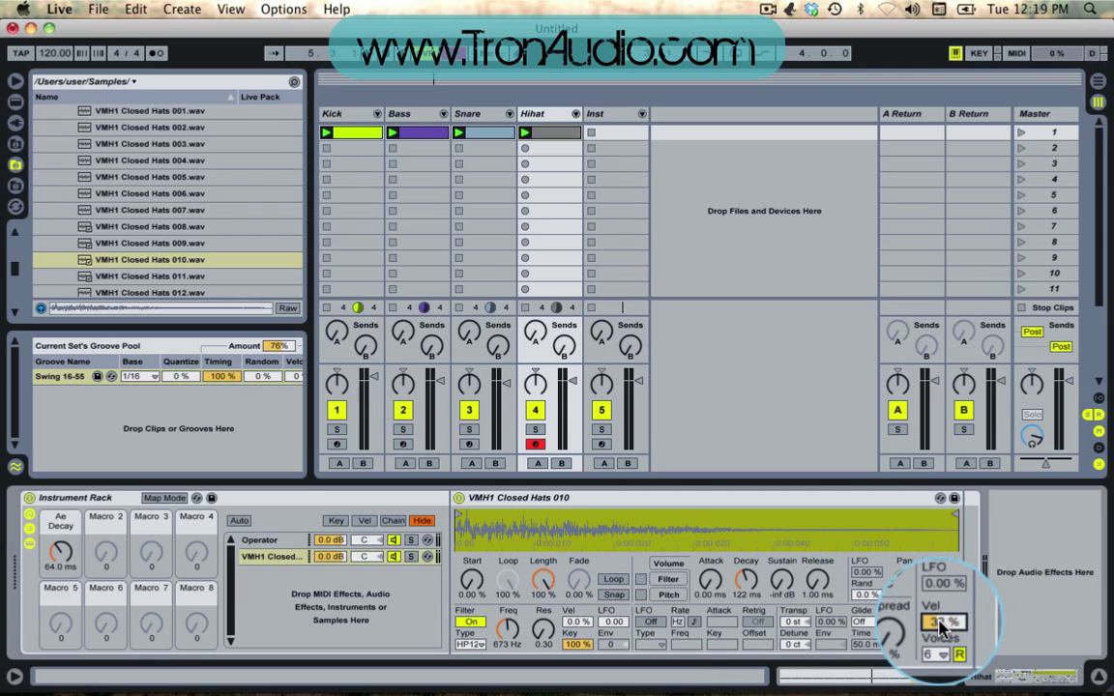
key("space")
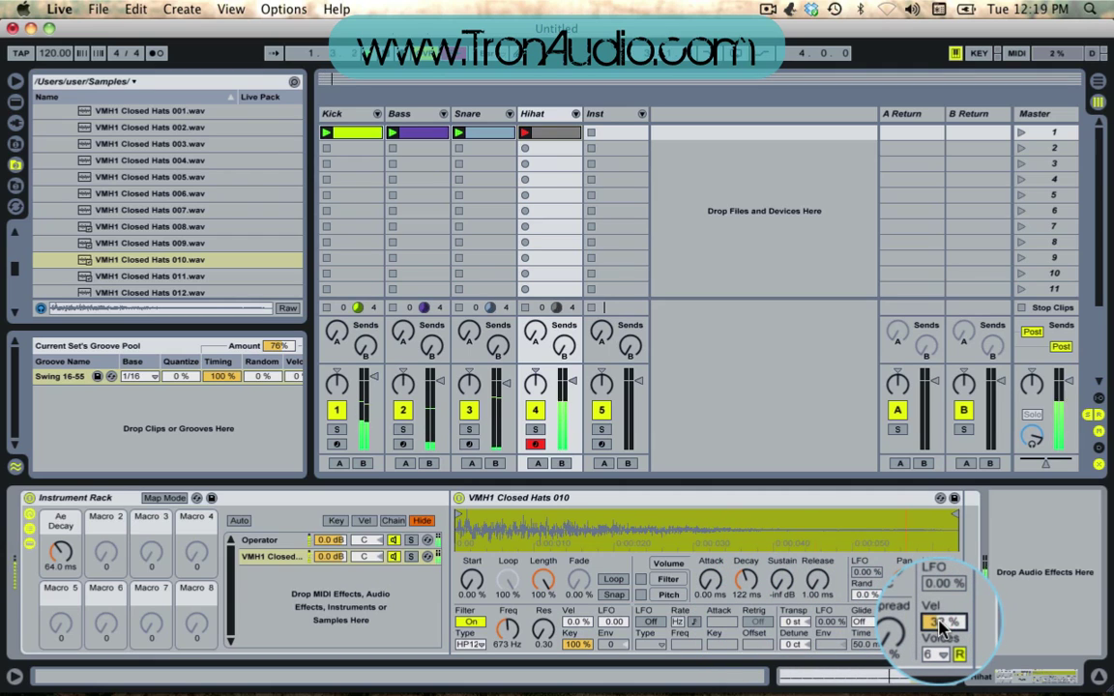
Step: Solo the Operator and closed hat chains in turn to compare them, and return to hearing both layers together
left_click(411, 544)
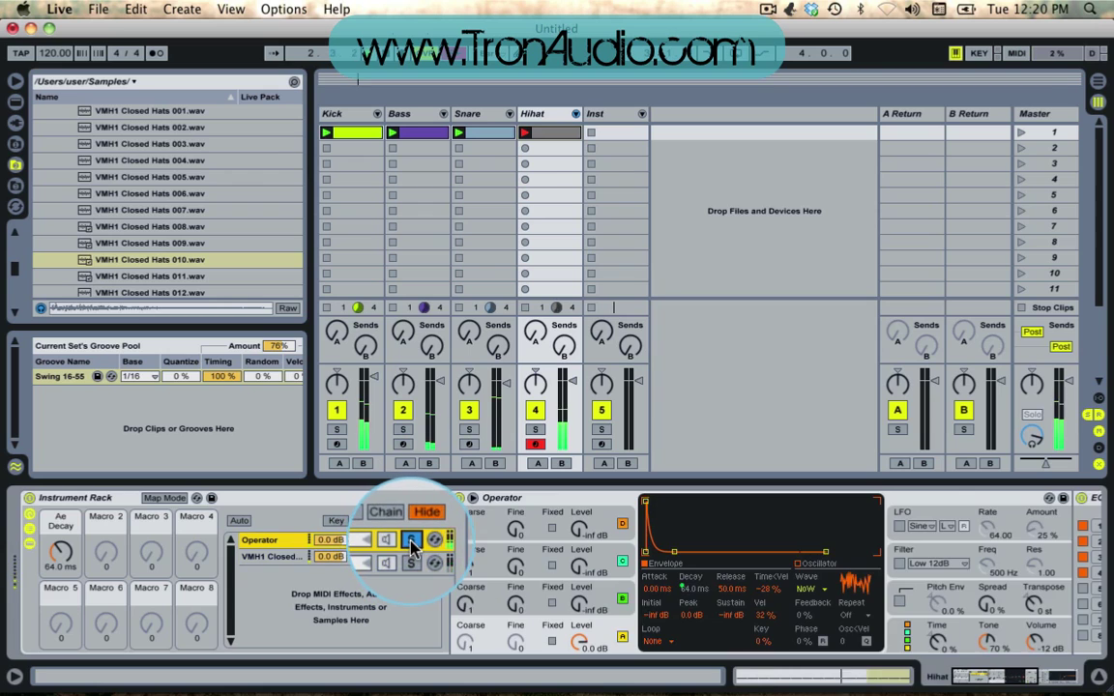
left_click(411, 560)
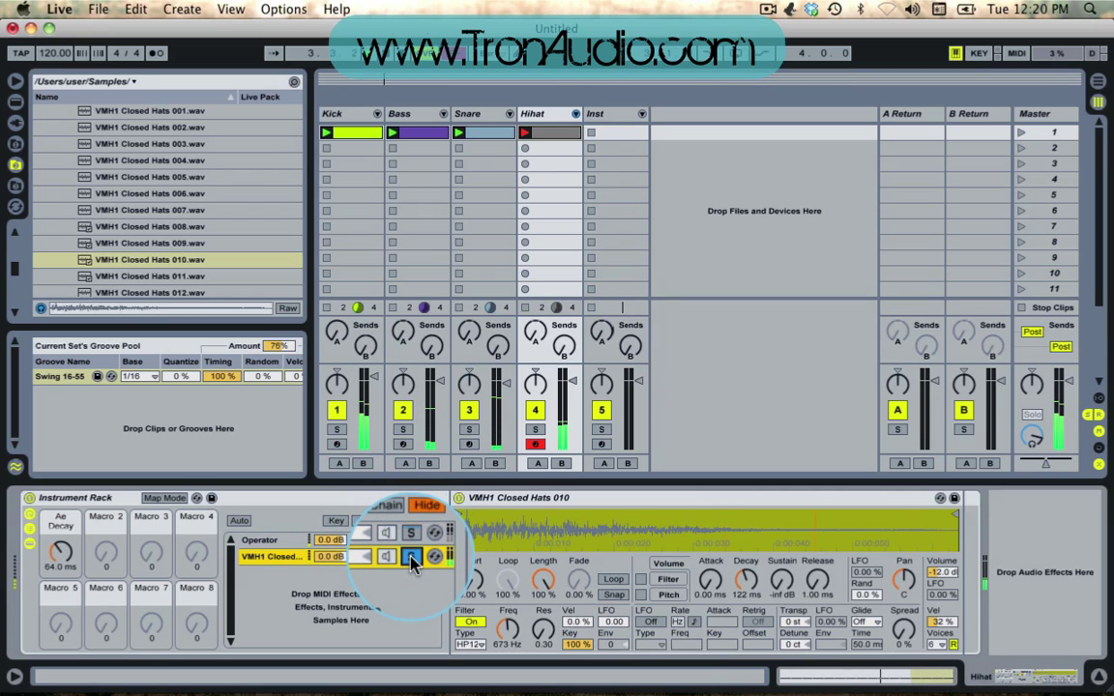
left_click(411, 560)
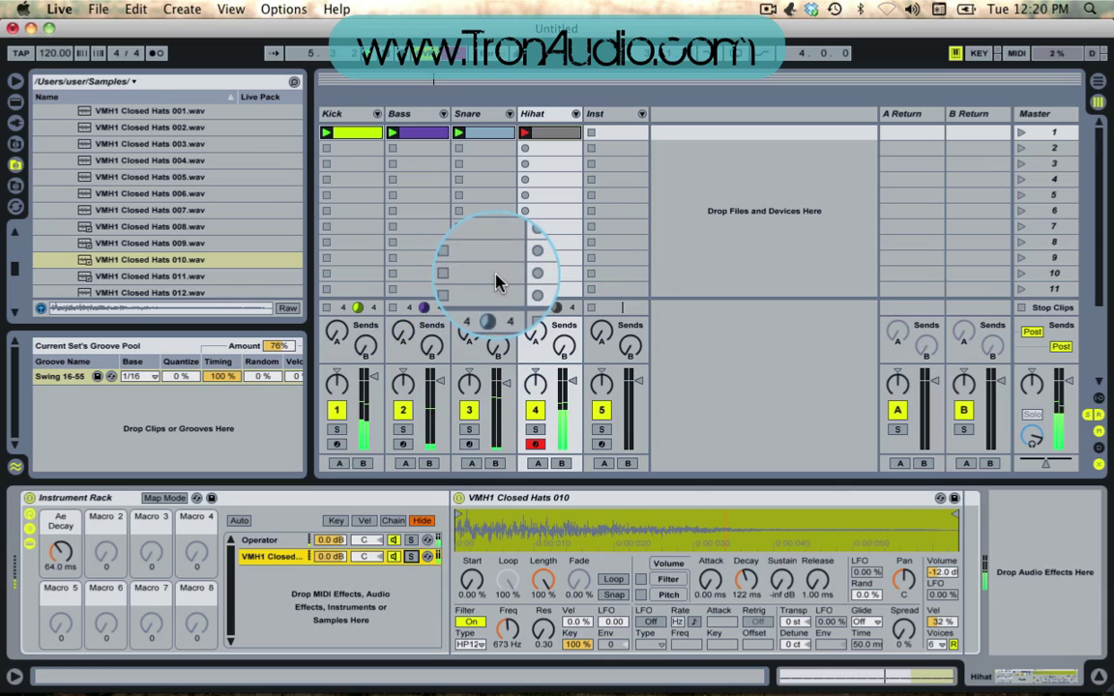
Step: Hide the browser and stop playback to review the device chains on the Snare and Bass tracks
left_click(18, 82)
left_click(198, 180)
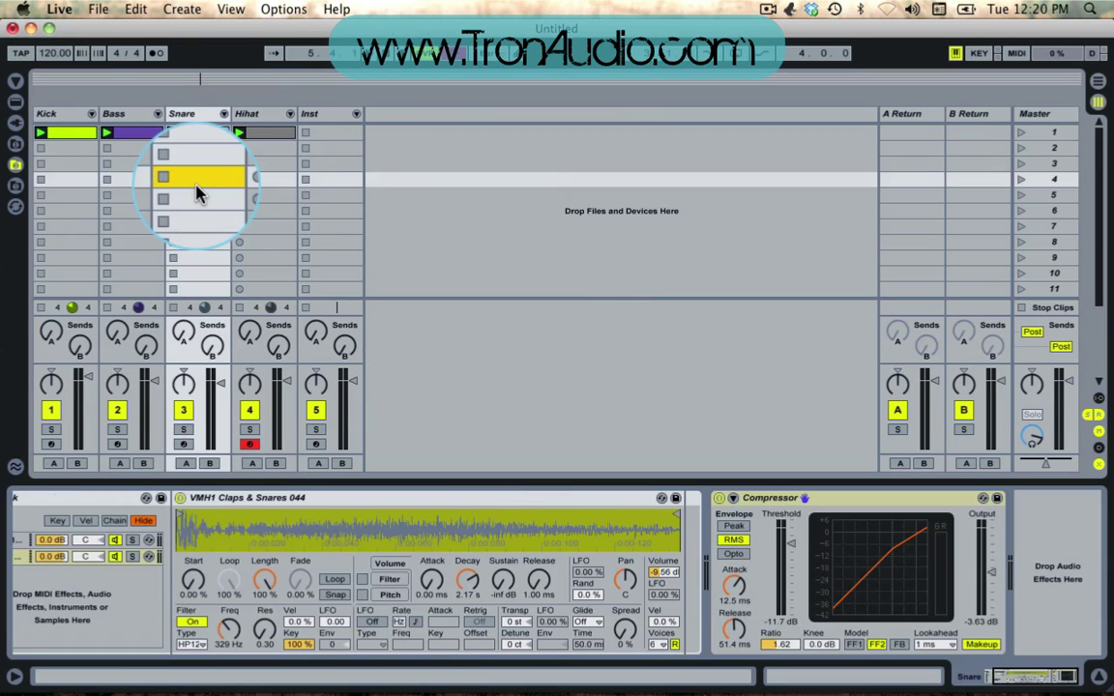
left_click(435, 46)
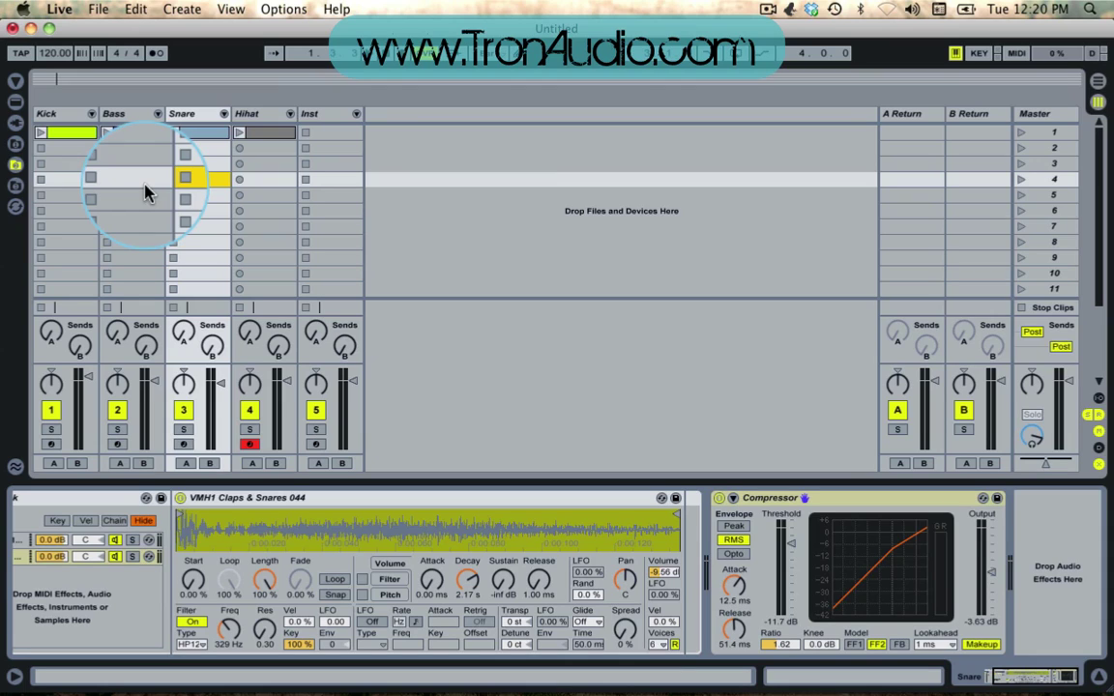
left_click_drag(144, 194, 151, 181)
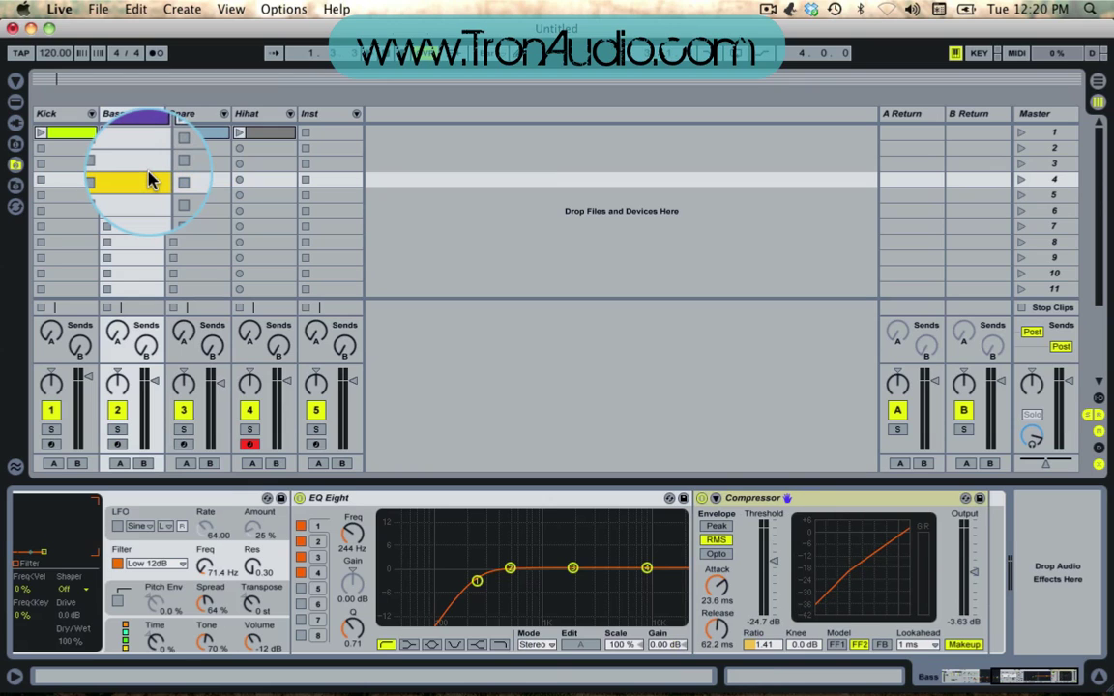
left_click(197, 134)
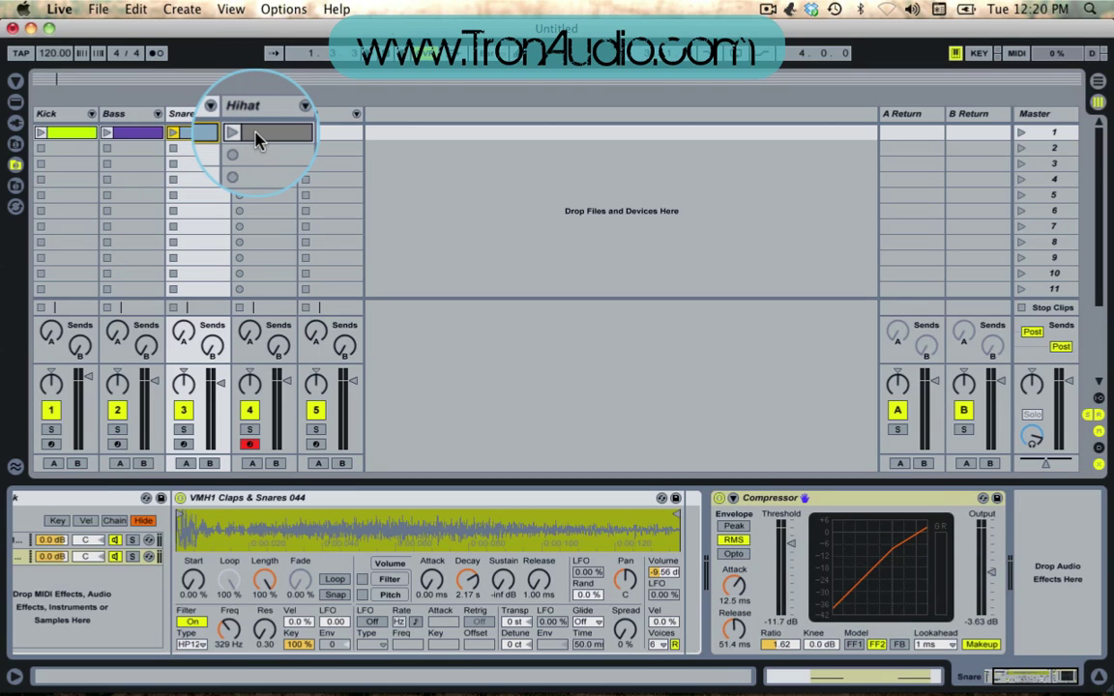
left_click(136, 118)
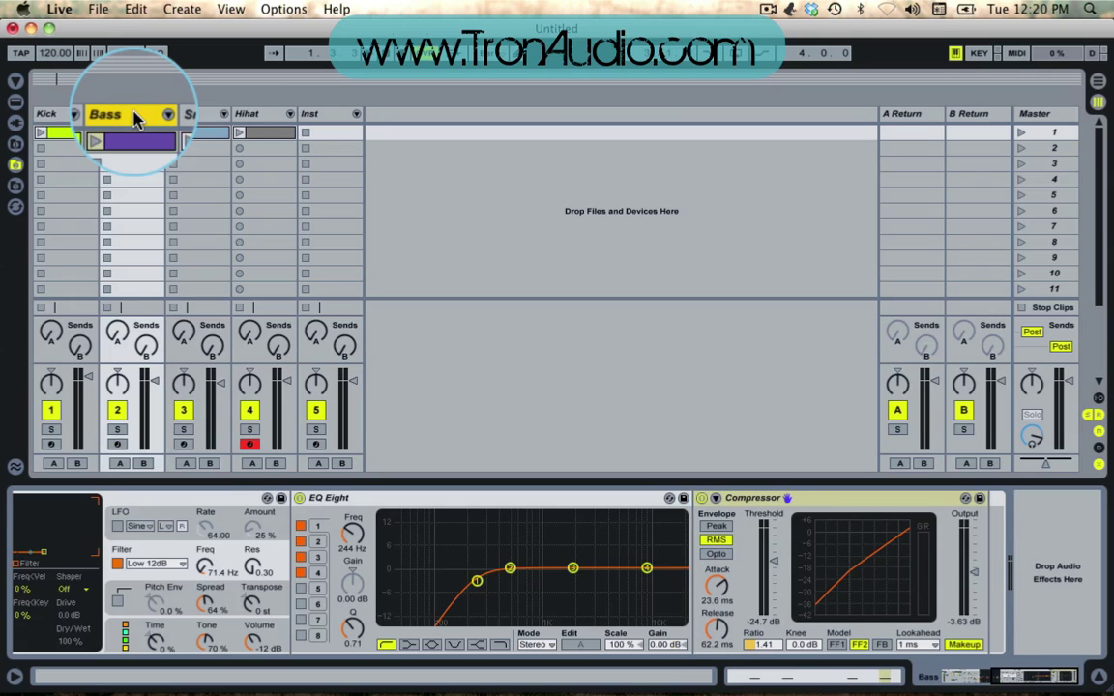